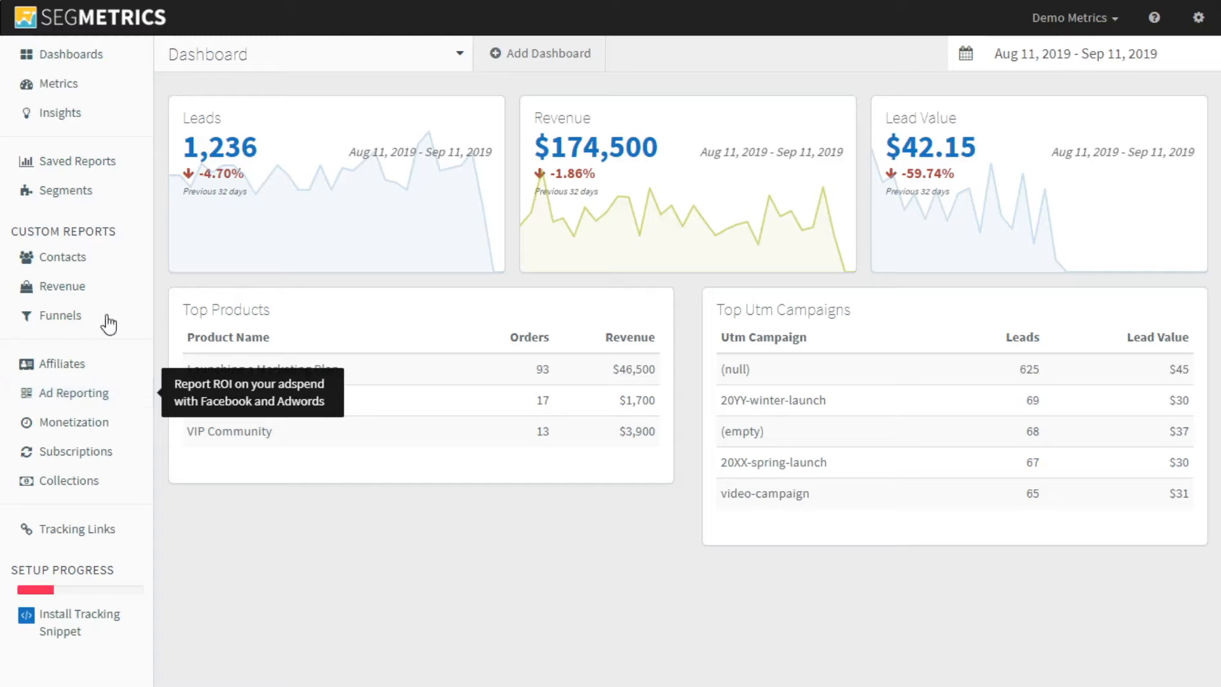
Open the Contacts custom report, add a Clicked Ad filter set to in date range, and apply the filters
{"action": "left_click", "coordinate": [63, 256]}
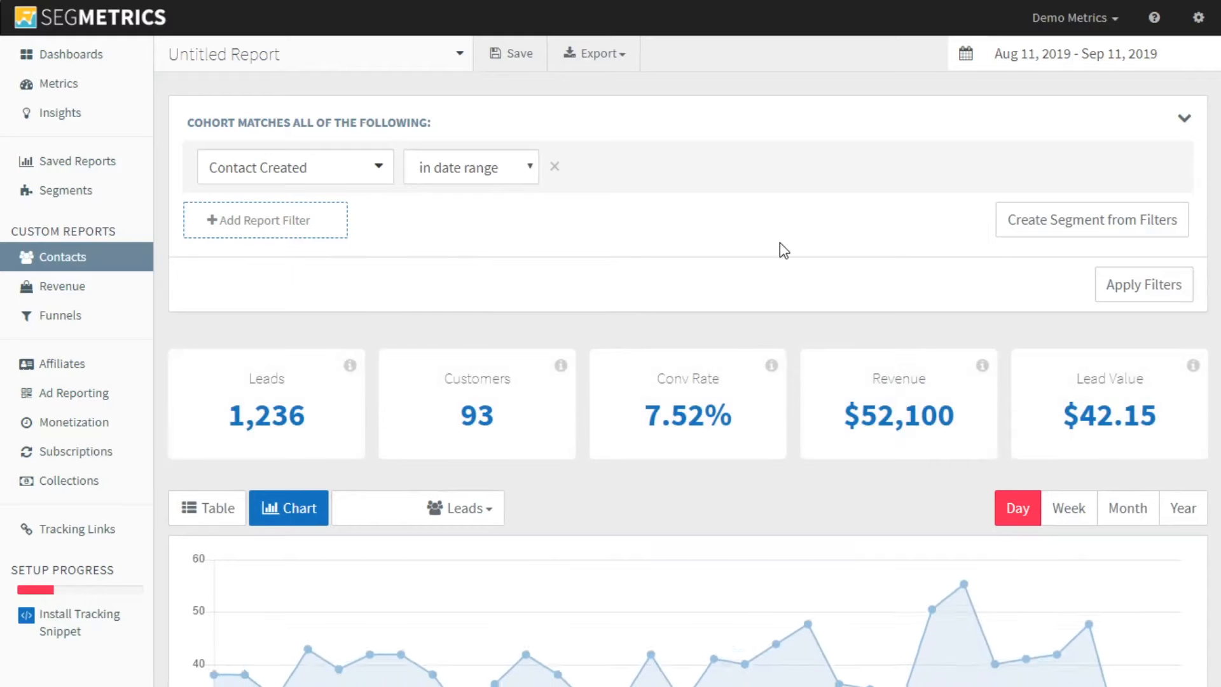
{"action": "left_click", "coordinate": [300, 228]}
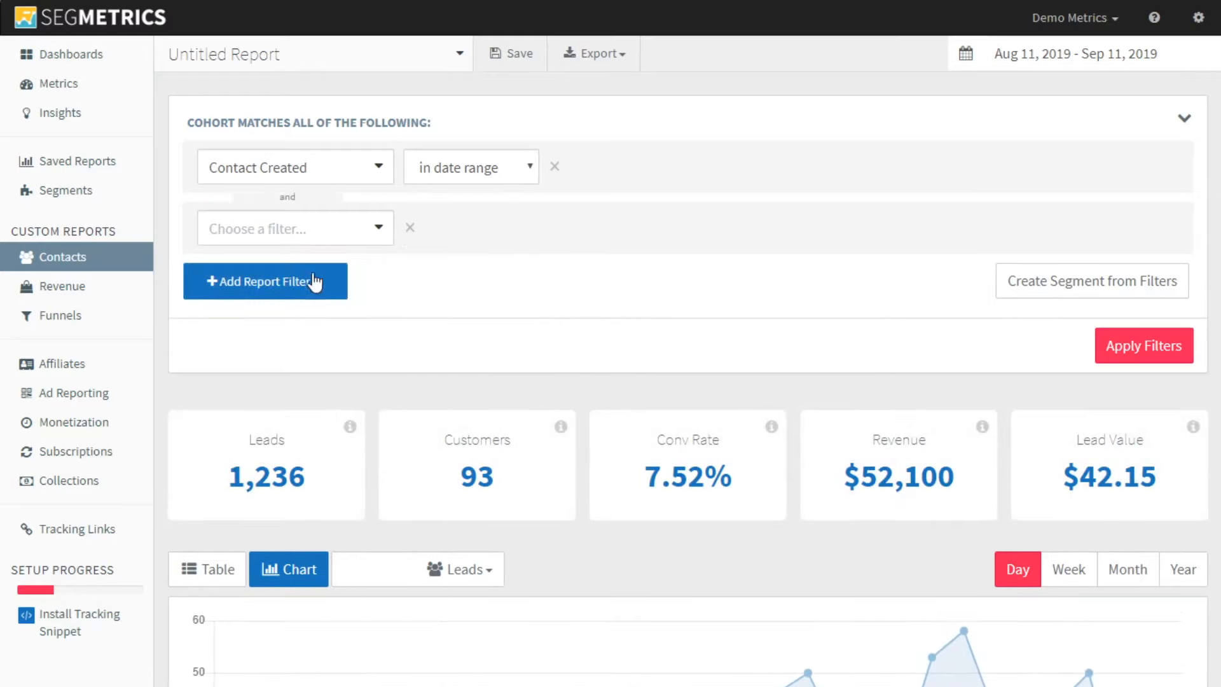
{"action": "left_click", "coordinate": [295, 400]}
{"action": "scroll", "coordinate": [328, 381], "scroll_direction": "down", "scroll_amount": 2}
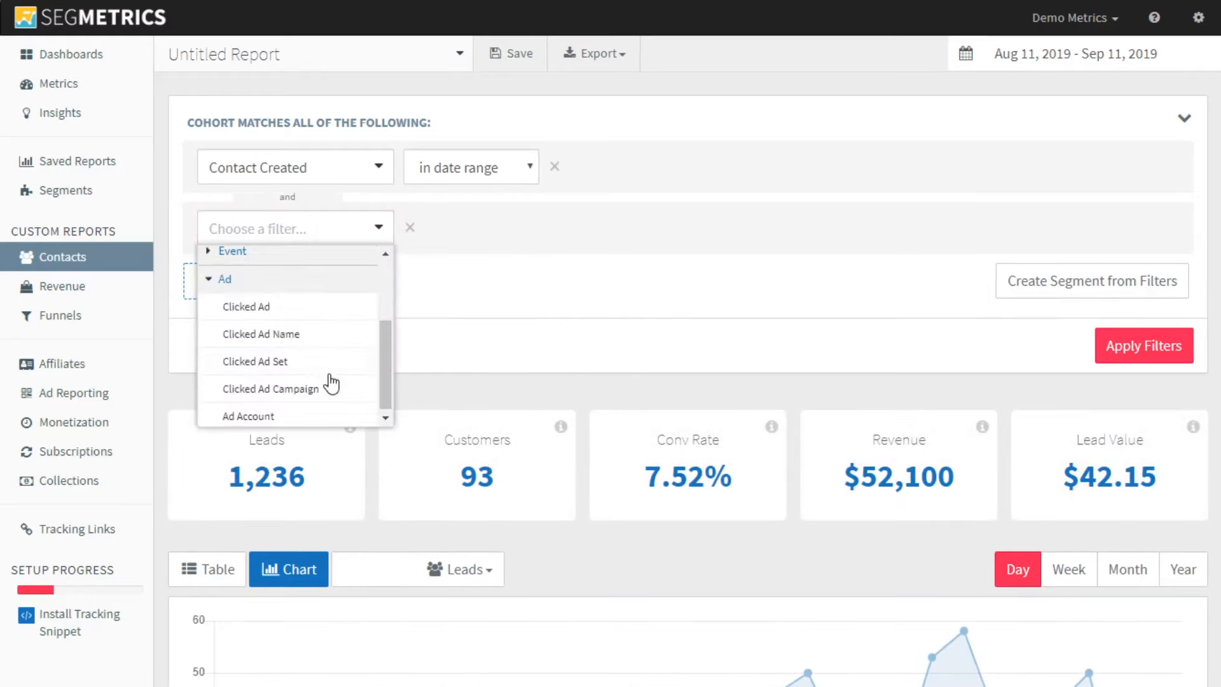
{"action": "left_click", "coordinate": [304, 309]}
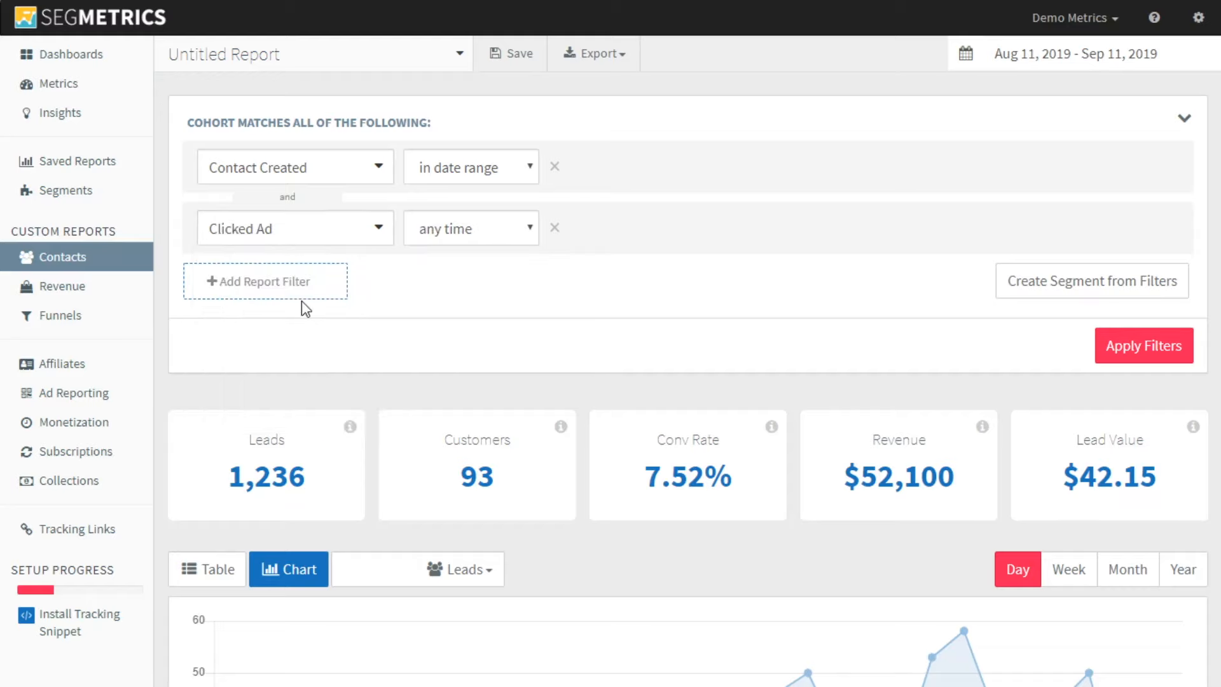
{"action": "left_click", "coordinate": [446, 221]}
{"action": "left_click", "coordinate": [465, 290]}
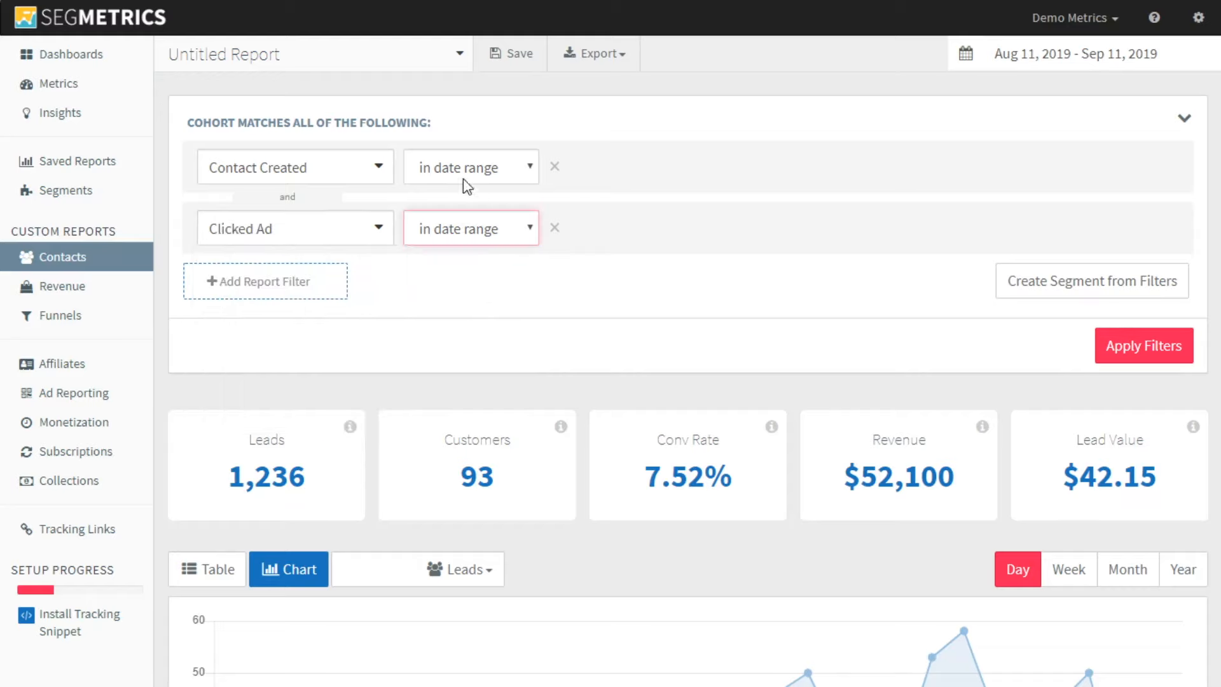
{"action": "left_click", "coordinate": [1110, 344]}
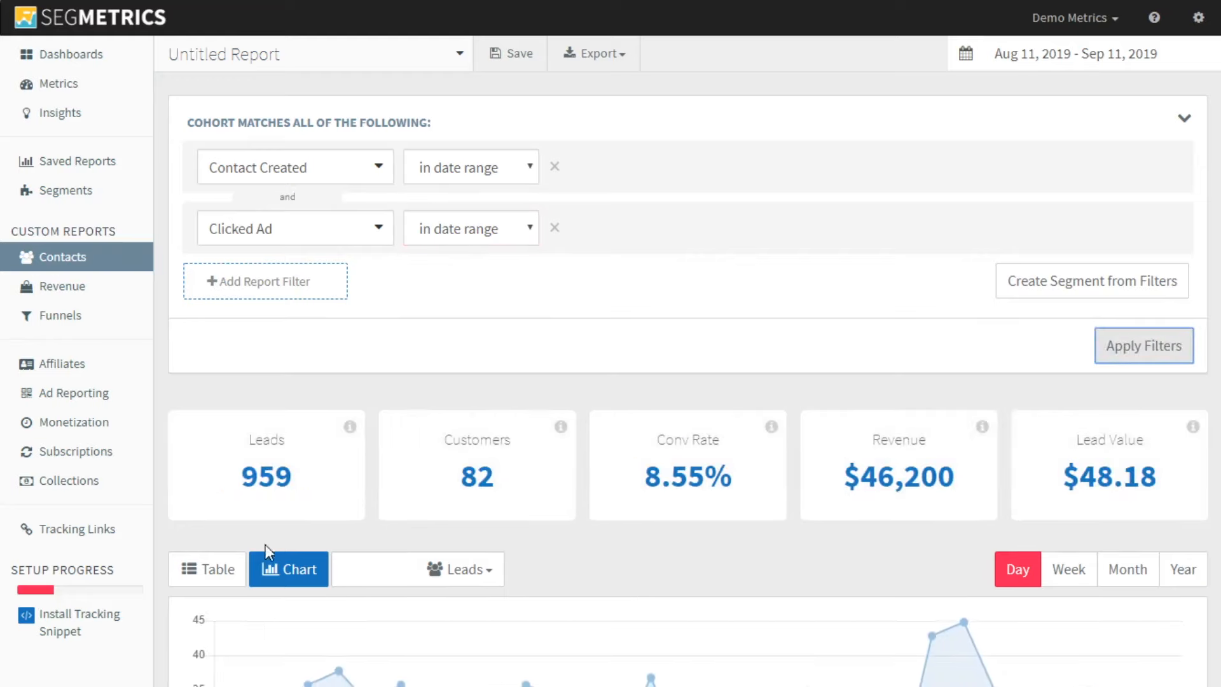
Show the report results as a table broken down by Contacts
{"action": "left_click", "coordinate": [203, 572]}
{"action": "left_click", "coordinate": [394, 570]}
{"action": "left_click", "coordinate": [410, 608]}
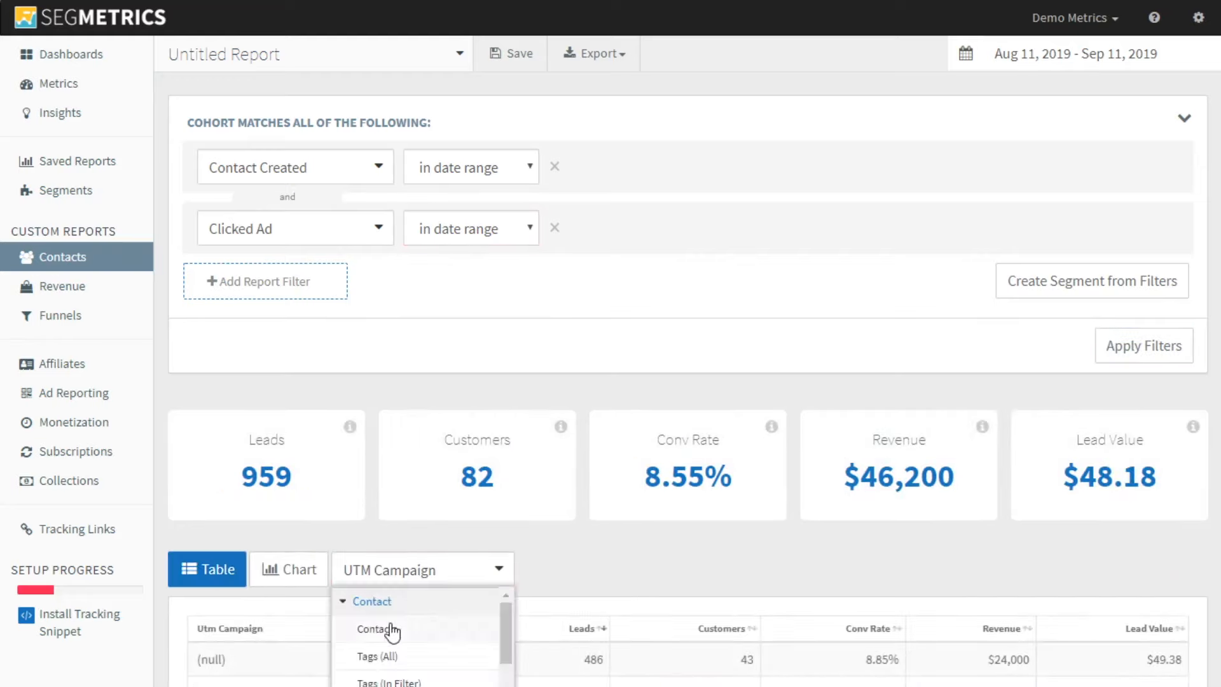
{"action": "left_click", "coordinate": [390, 630]}
Examine the list of ad-clicking contacts, including their revenue and UTM data, and the report's lead total
{"action": "scroll", "coordinate": [676, 493], "scroll_direction": "down", "scroll_amount": 5}
{"action": "scroll", "coordinate": [675, 494], "scroll_direction": "down", "scroll_amount": 8}
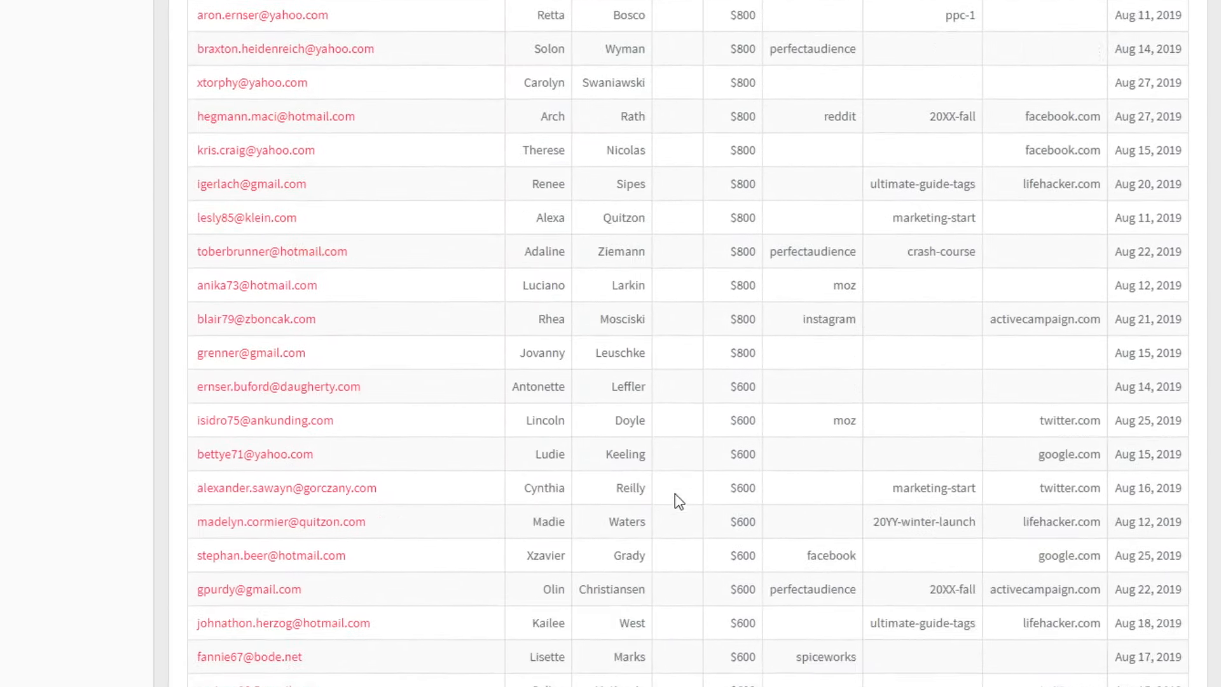
{"action": "scroll", "coordinate": [675, 494], "scroll_direction": "up", "scroll_amount": 7}
{"action": "scroll", "coordinate": [674, 494], "scroll_direction": "up", "scroll_amount": 4}
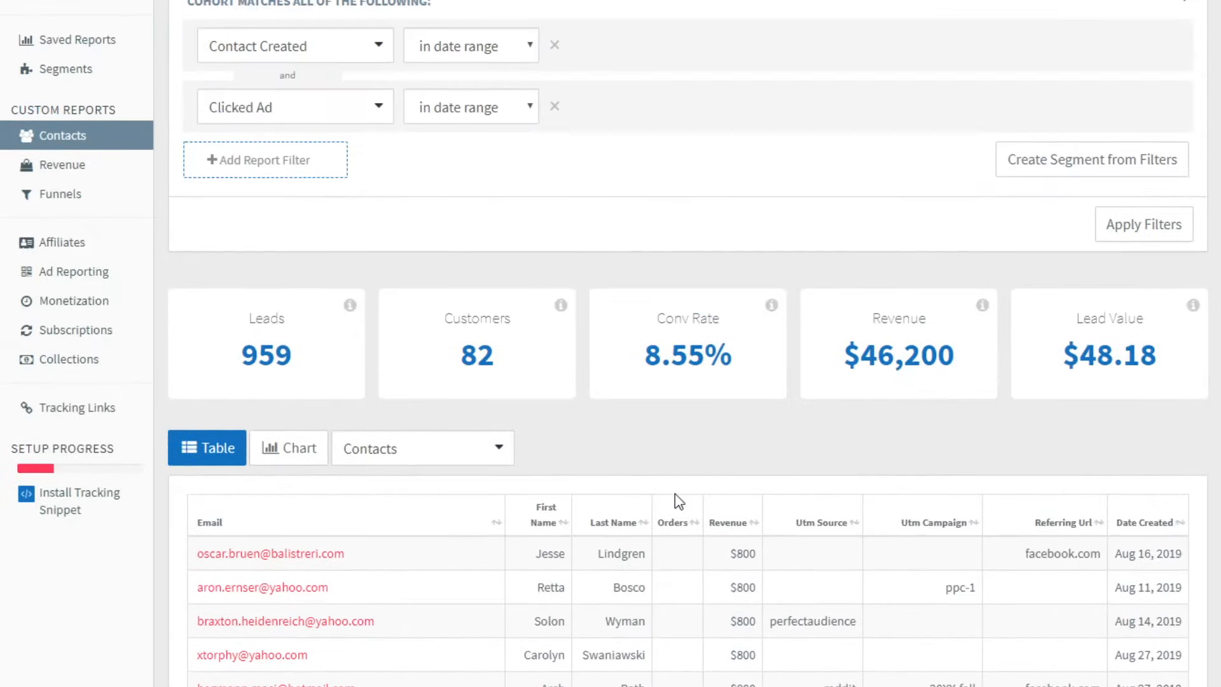
{"action": "scroll", "coordinate": [674, 493], "scroll_direction": "down", "scroll_amount": 4}
{"action": "scroll", "coordinate": [675, 494], "scroll_direction": "up", "scroll_amount": 6}
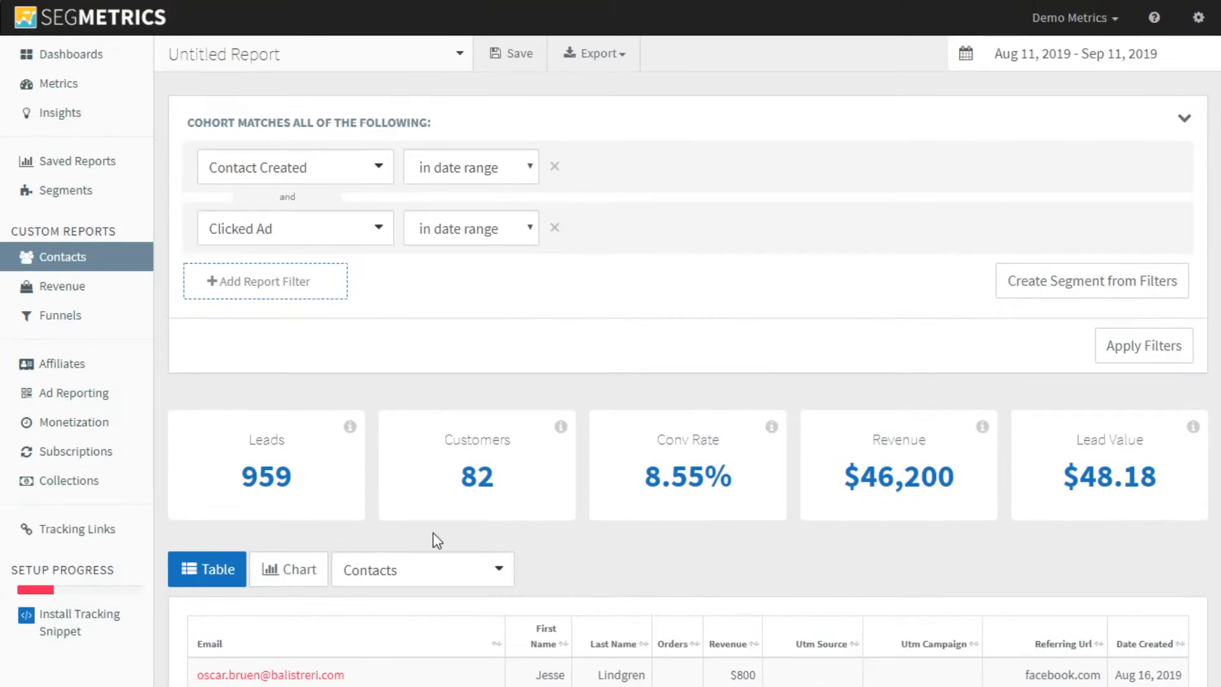
{"action": "left_click_drag", "start_coordinate": [243, 477], "coordinate": [302, 481]}
{"action": "left_click", "coordinate": [302, 480]}
{"action": "scroll", "coordinate": [753, 639], "scroll_direction": "down", "scroll_amount": 5}
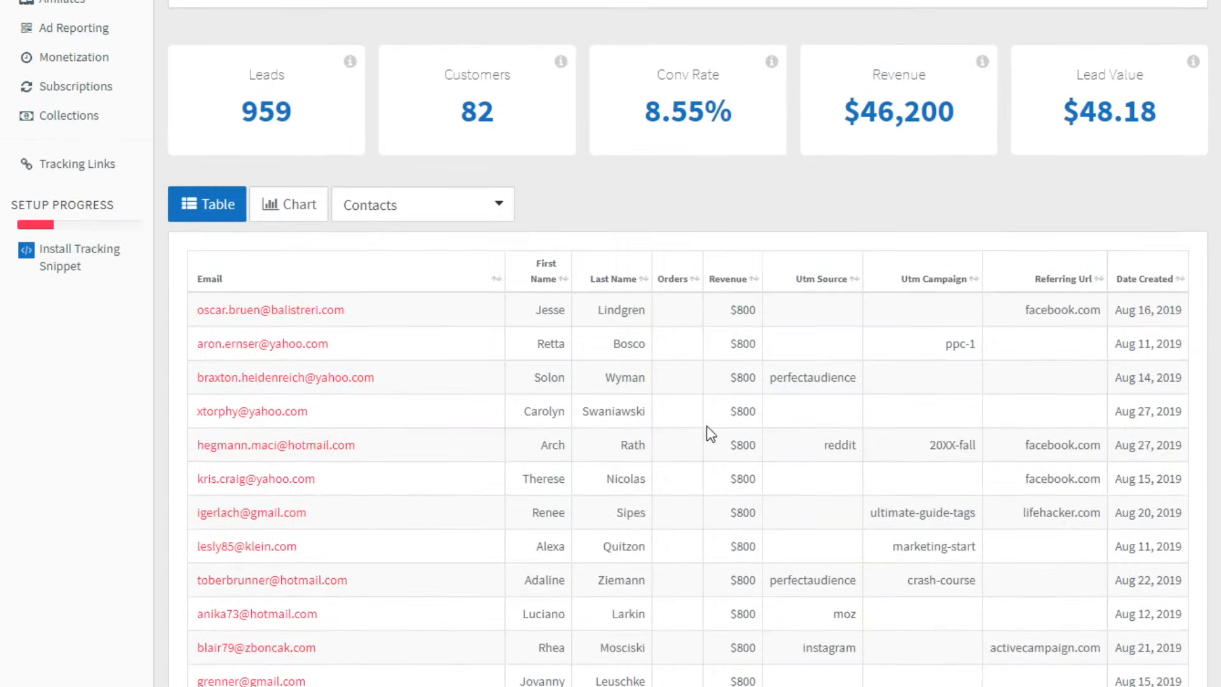
{"action": "scroll", "coordinate": [826, 463], "scroll_direction": "down", "scroll_amount": 7}
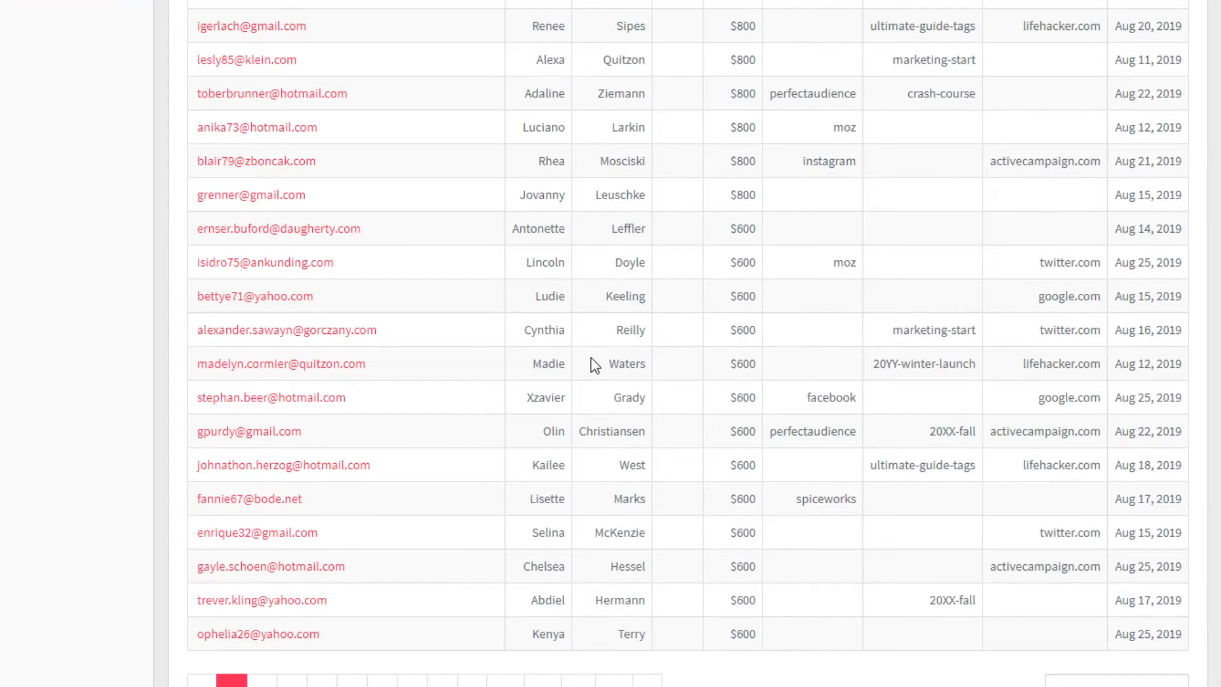
{"action": "scroll", "coordinate": [595, 362], "scroll_direction": "up", "scroll_amount": 10}
{"action": "scroll", "coordinate": [613, 348], "scroll_direction": "up", "scroll_amount": 2}
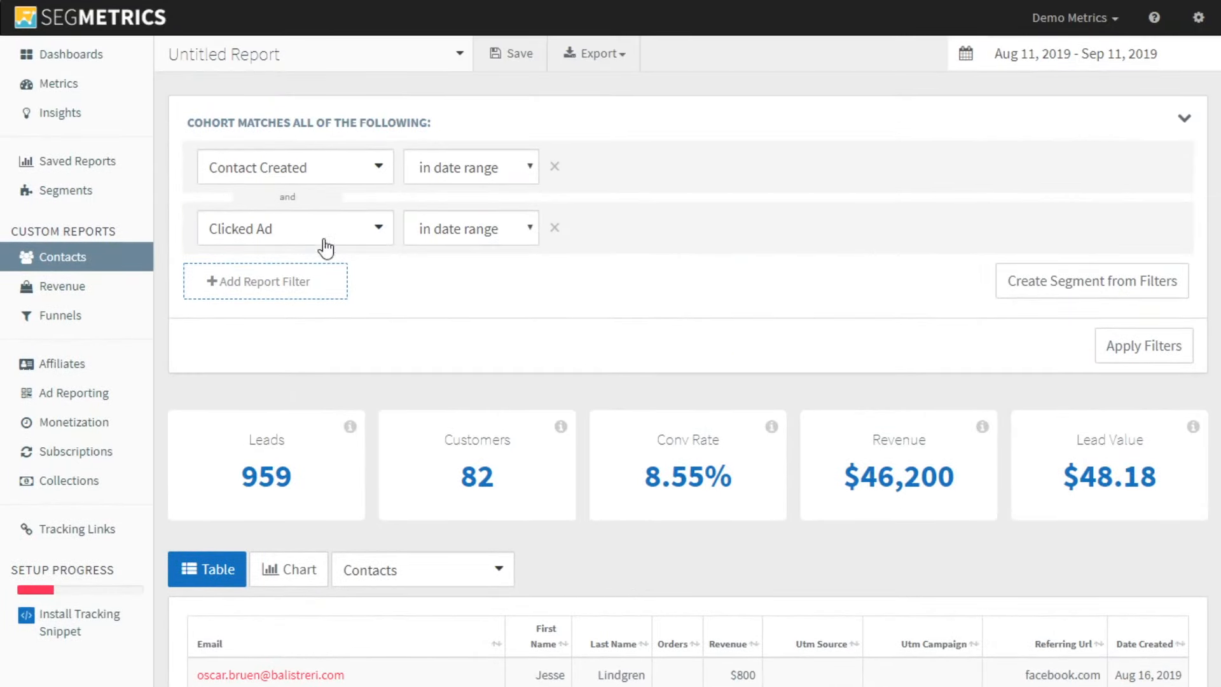
Change the Clicked Ad filter to Clicked Ad Name equals happy-days and apply the filters
{"action": "left_click", "coordinate": [331, 228]}
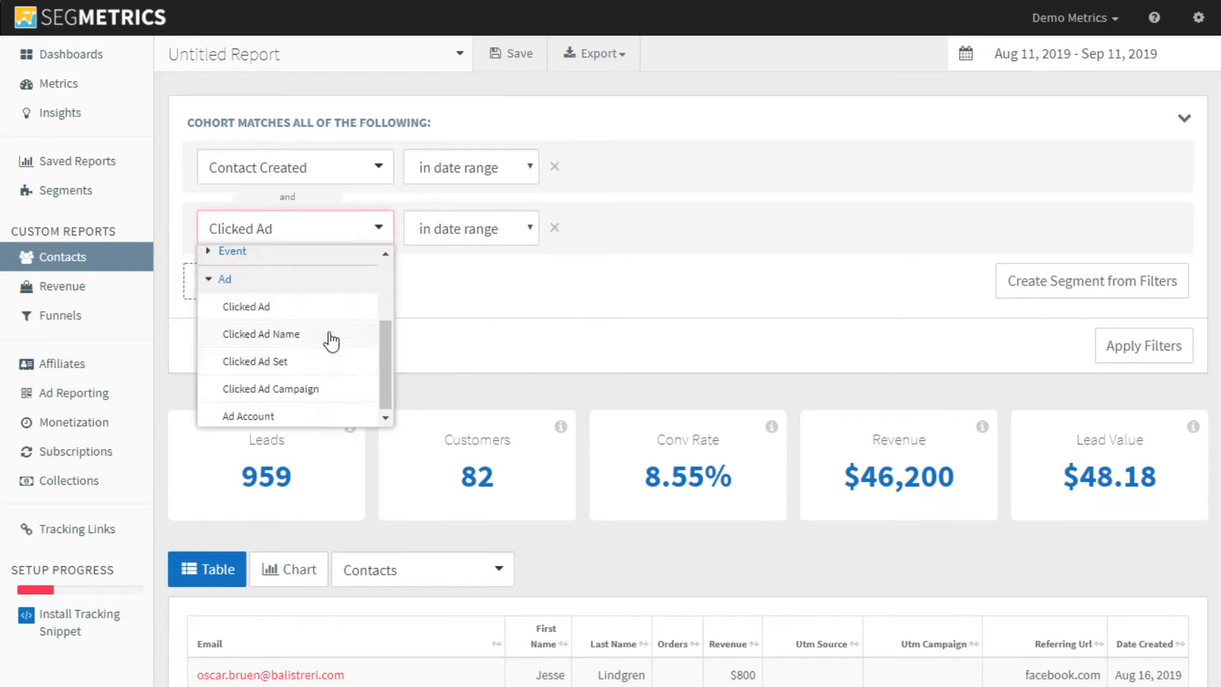
{"action": "left_click", "coordinate": [322, 346]}
{"action": "left_click", "coordinate": [428, 237]}
{"action": "left_click", "coordinate": [447, 261]}
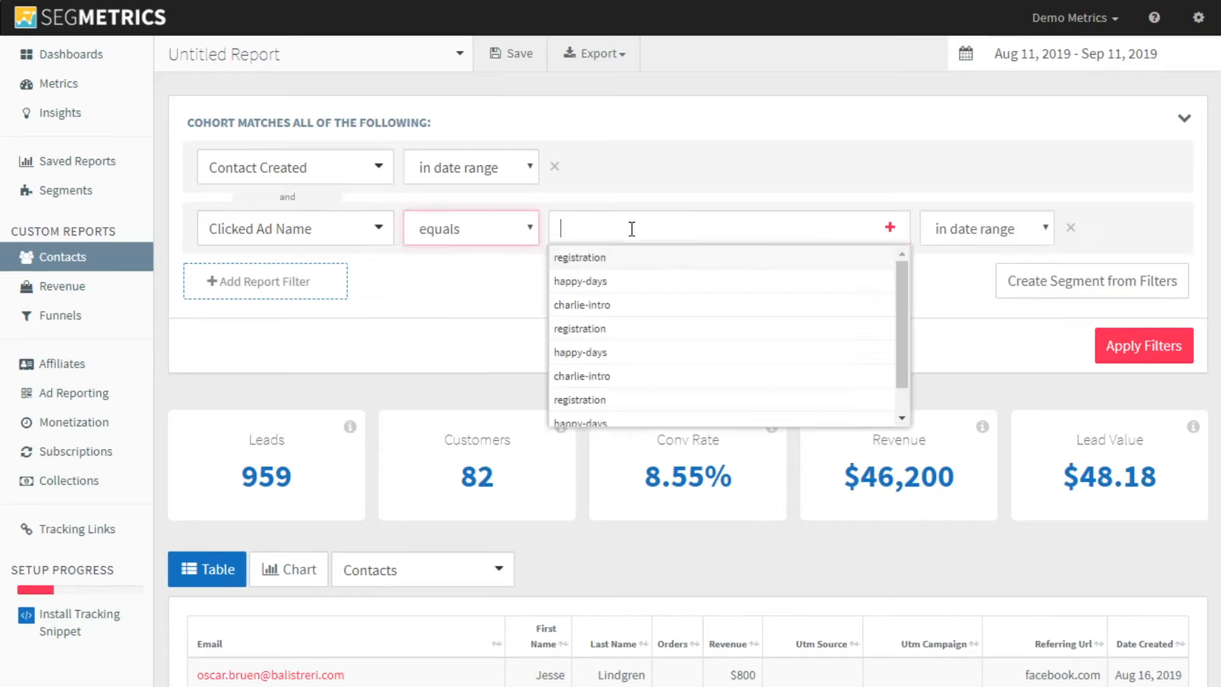
{"action": "left_click", "coordinate": [636, 282]}
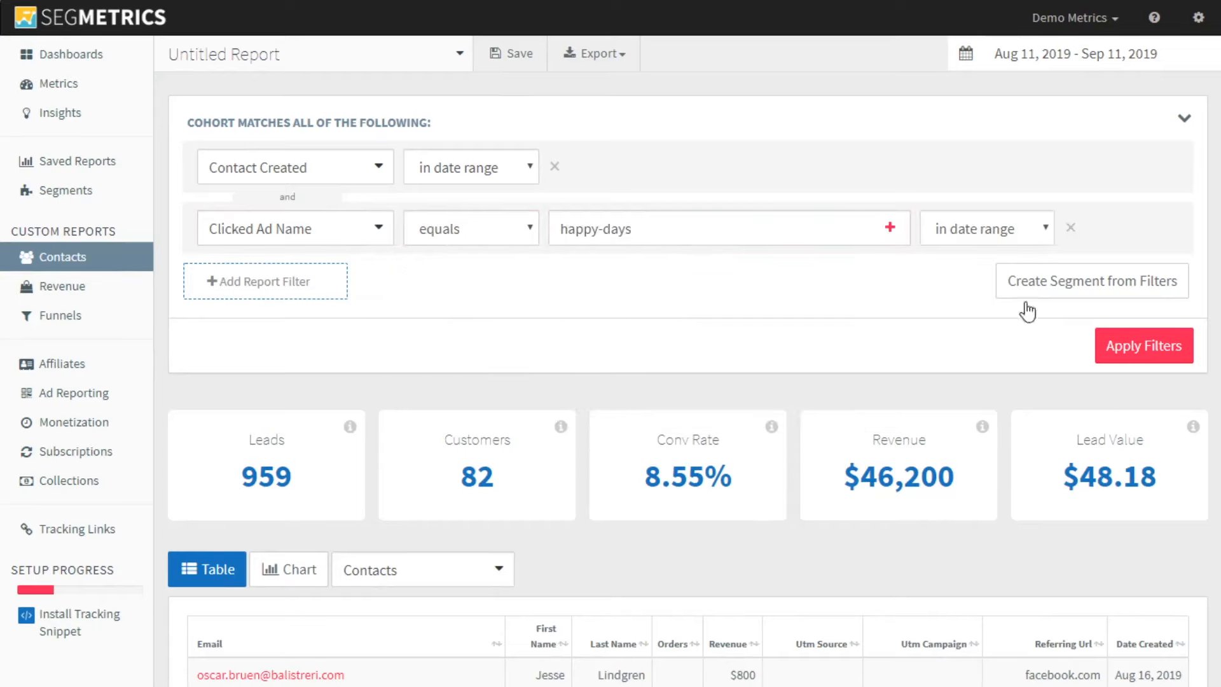
{"action": "left_click", "coordinate": [1101, 347]}
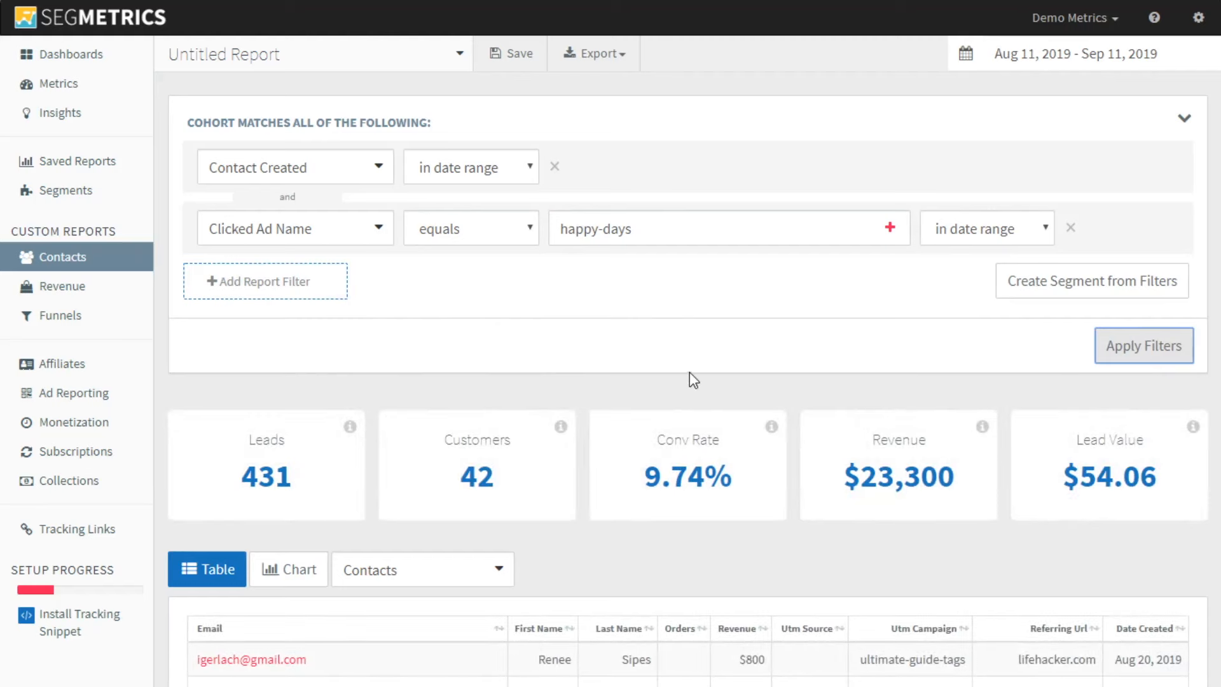
Review the lead value and revenue of the contacts who clicked the happy-days ad
{"action": "left_click", "coordinate": [762, 340]}
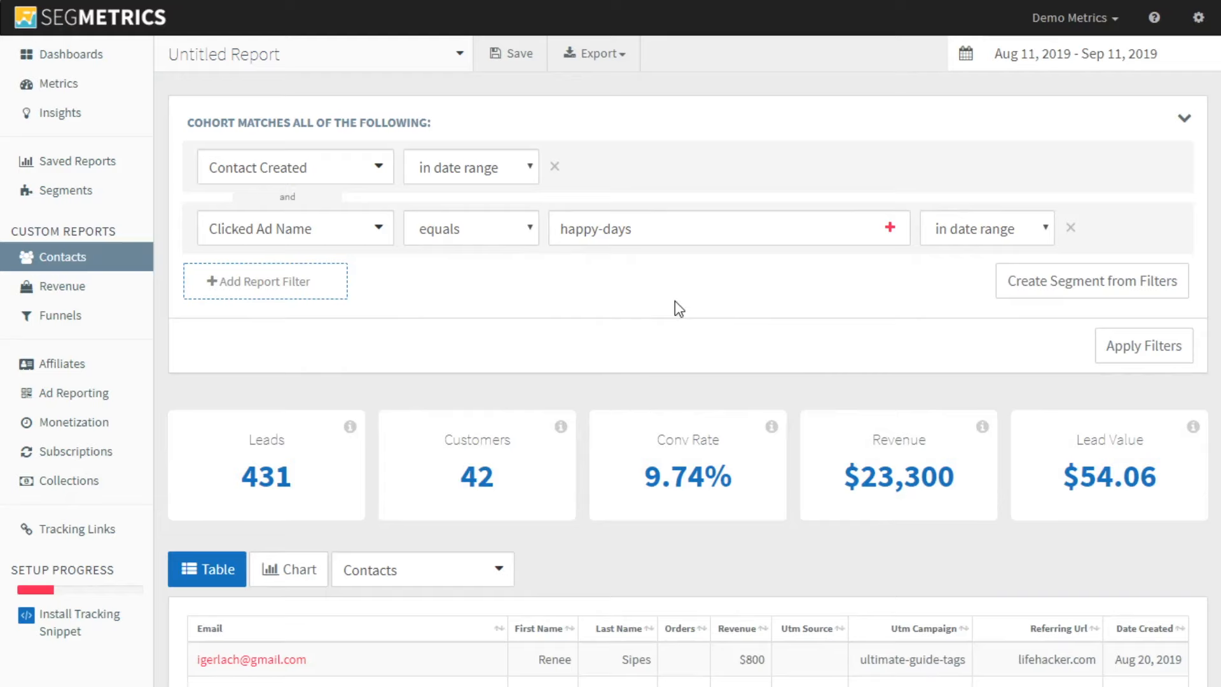
{"action": "scroll", "coordinate": [793, 315], "scroll_direction": "down", "scroll_amount": 1}
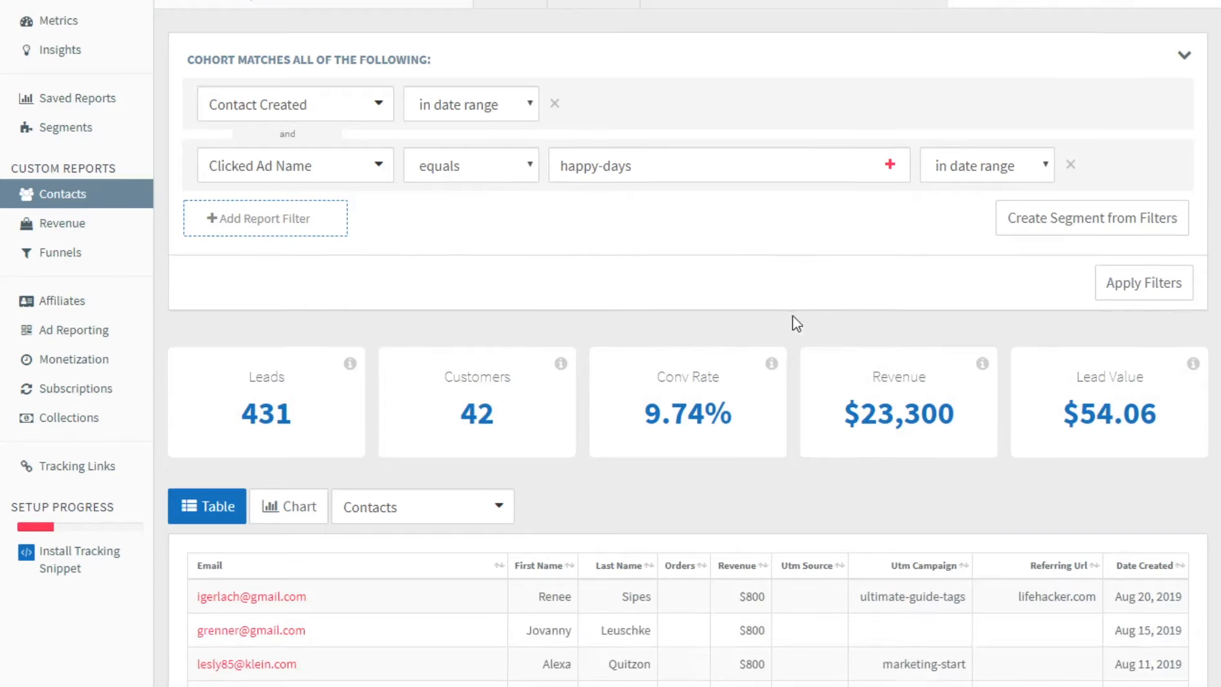
{"action": "scroll", "coordinate": [793, 318], "scroll_direction": "up", "scroll_amount": 1}
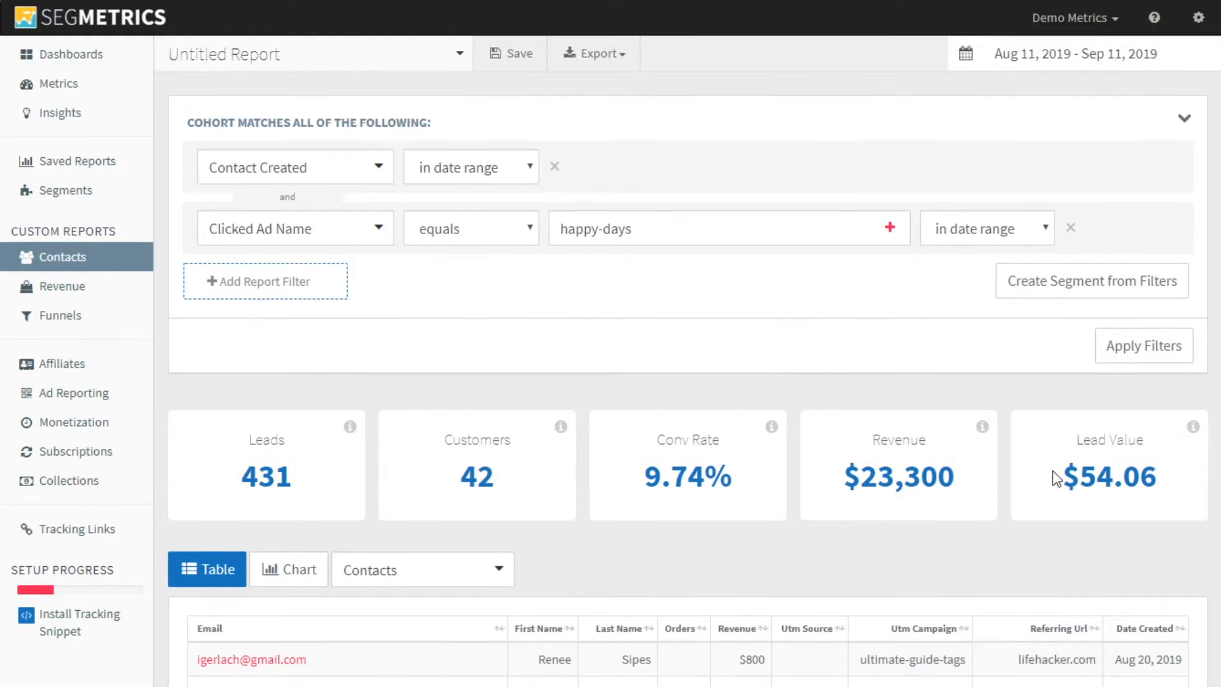
{"action": "left_click_drag", "start_coordinate": [1052, 471], "coordinate": [1173, 470]}
{"action": "left_click_drag", "start_coordinate": [830, 475], "coordinate": [941, 471]}
{"action": "left_click", "coordinate": [695, 334]}
Open the Ad Reporting report and break its table down by individual Ads
{"action": "left_click", "coordinate": [86, 403]}
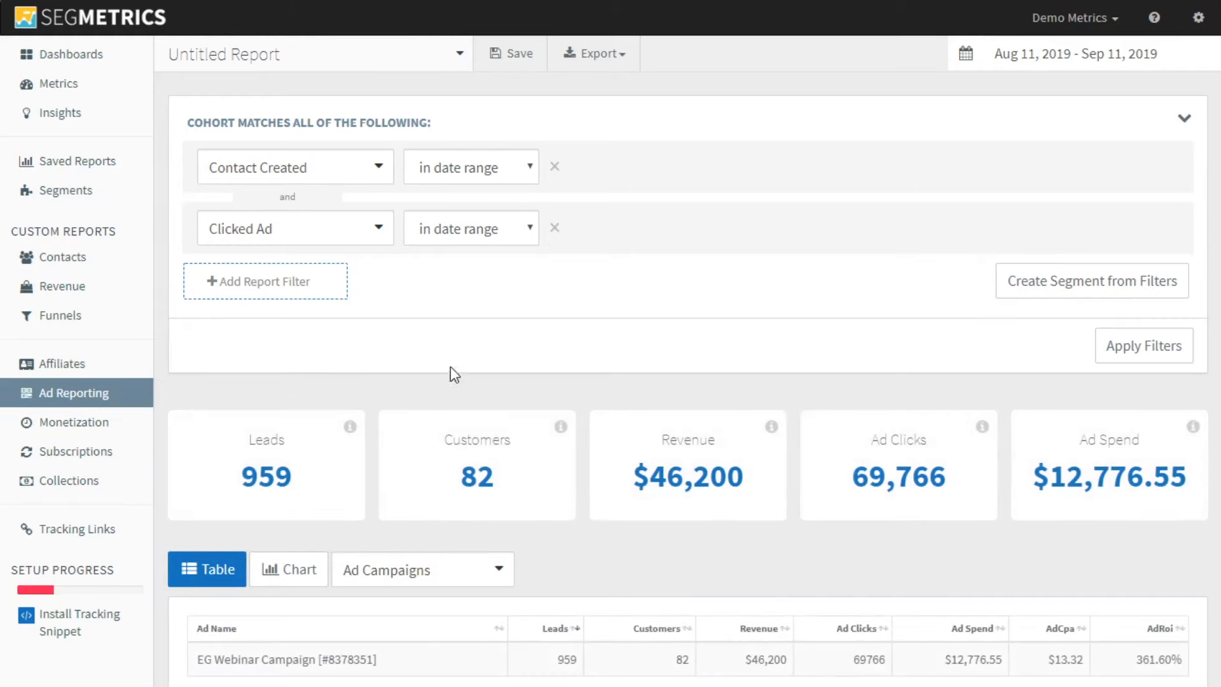
{"action": "scroll", "coordinate": [517, 572], "scroll_direction": "down", "scroll_amount": 1}
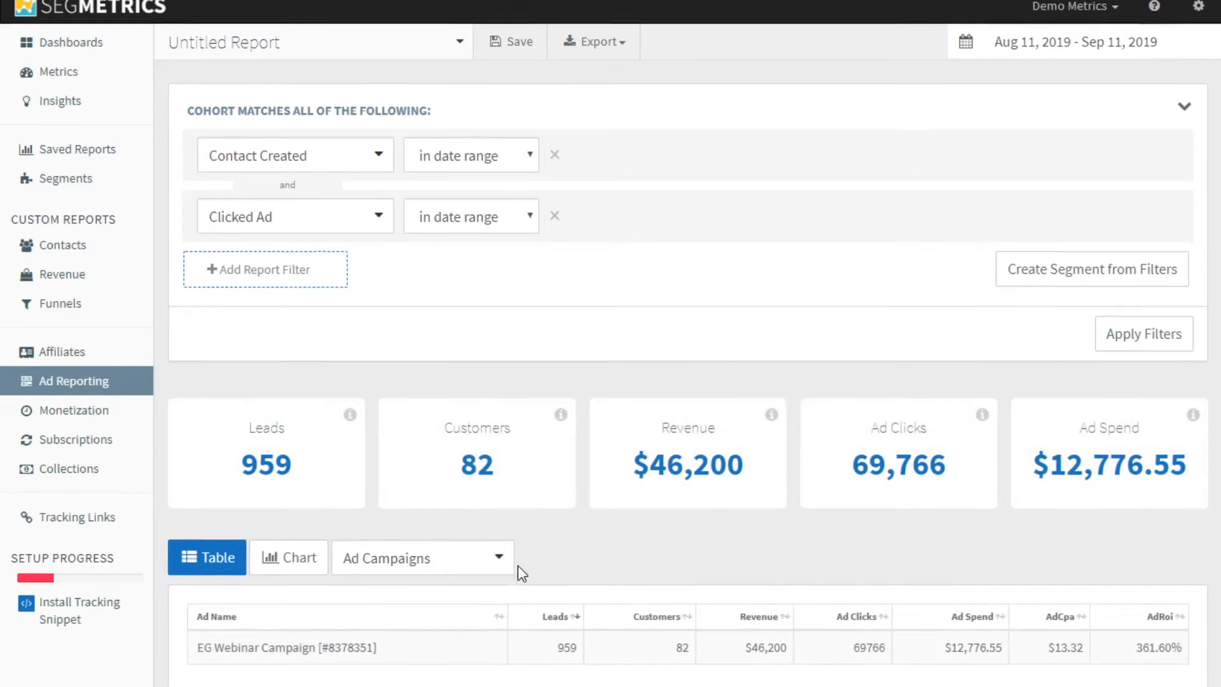
{"action": "scroll", "coordinate": [518, 567], "scroll_direction": "down", "scroll_amount": 1}
{"action": "left_click", "coordinate": [469, 559]}
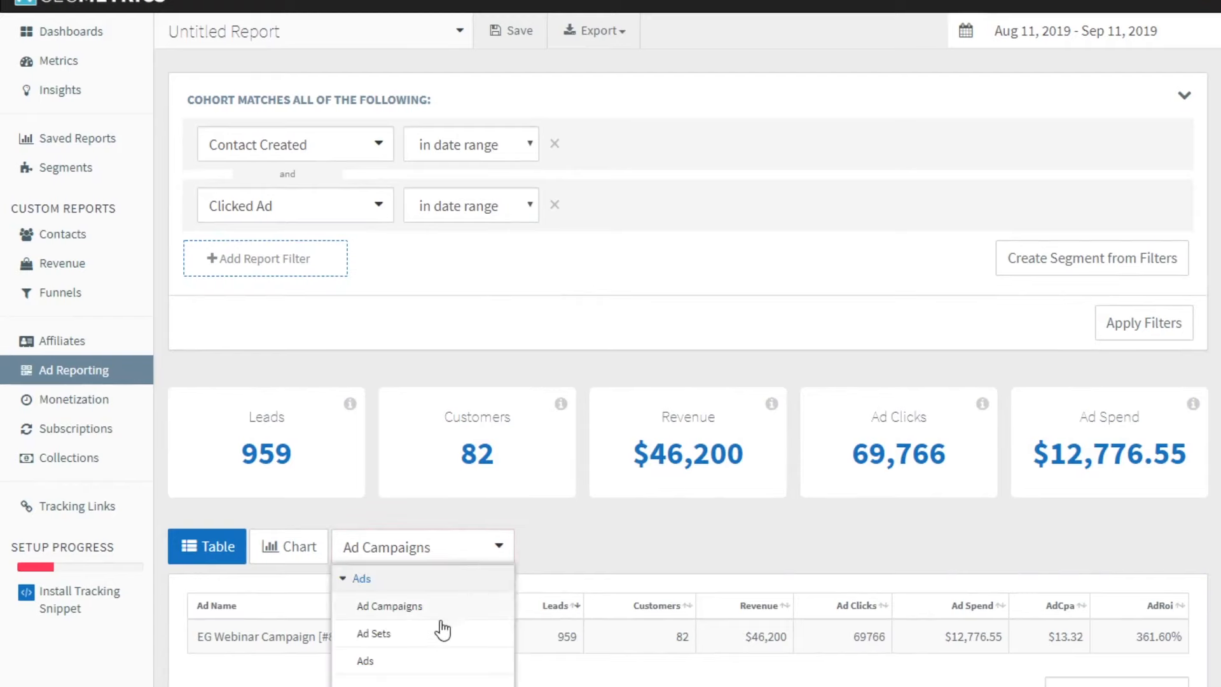
{"action": "left_click", "coordinate": [425, 658]}
Examine the per-ad results, checking the leads and customers of the first registration ad
{"action": "scroll", "coordinate": [711, 453], "scroll_direction": "down", "scroll_amount": 2}
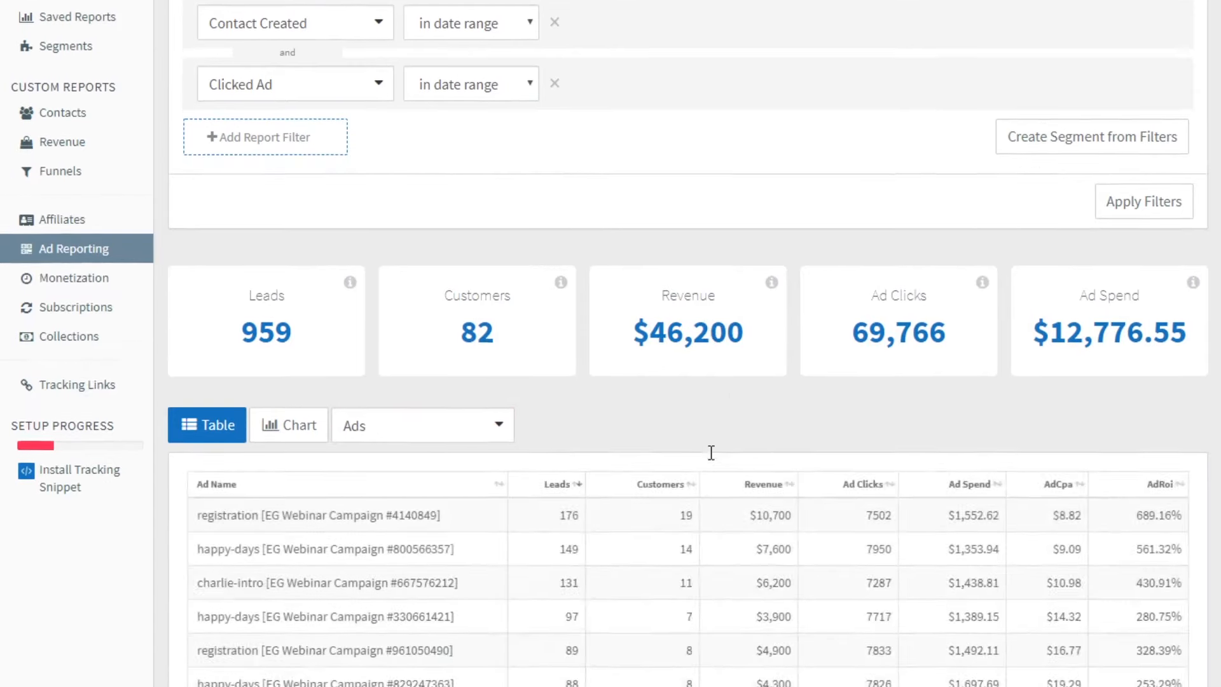
{"action": "scroll", "coordinate": [712, 452], "scroll_direction": "down", "scroll_amount": 2}
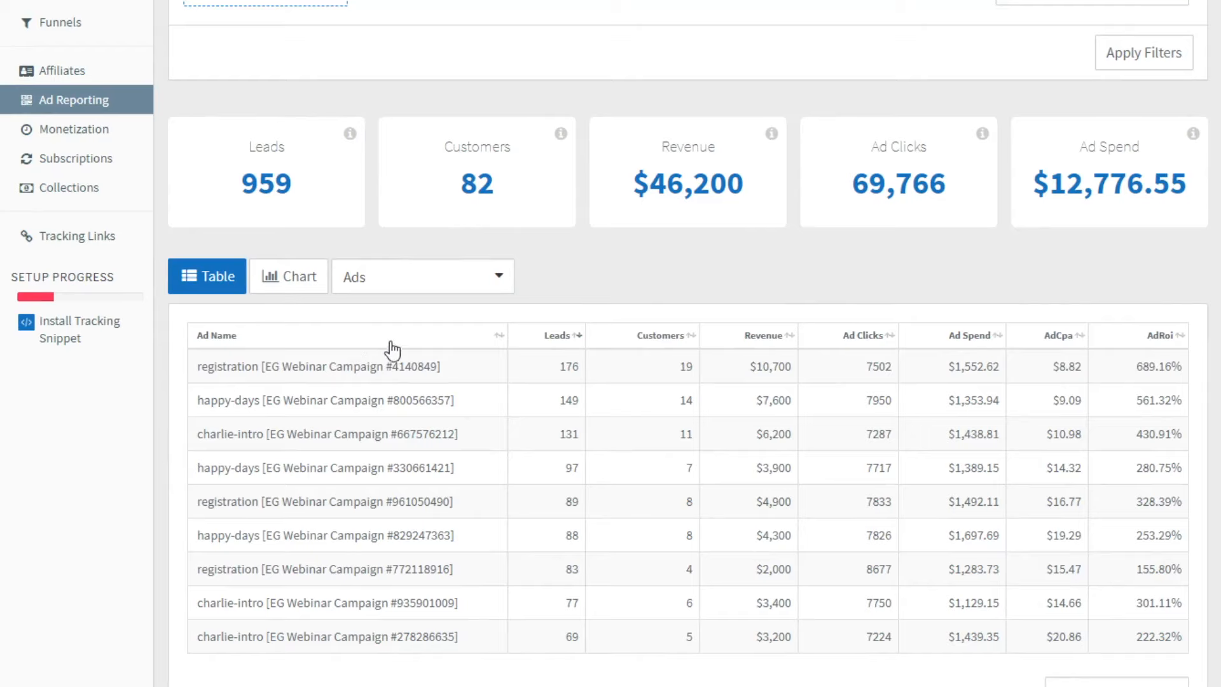
{"action": "scroll", "coordinate": [392, 350], "scroll_direction": "up", "scroll_amount": 4}
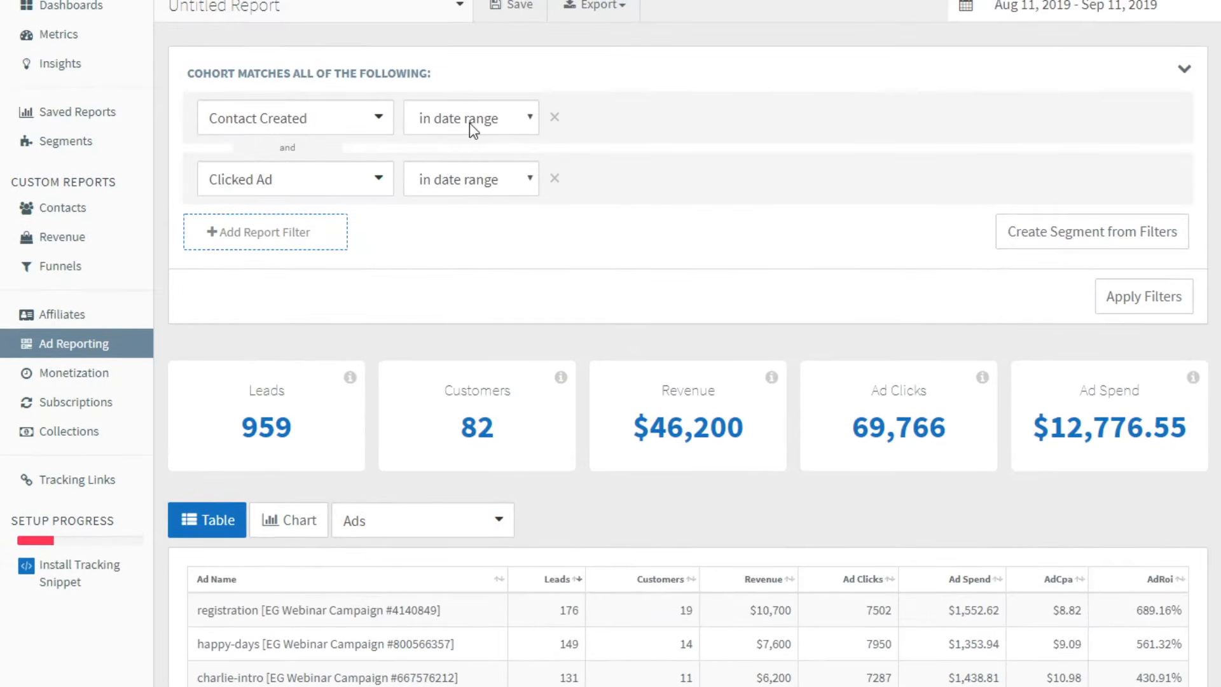
{"action": "scroll", "coordinate": [689, 291], "scroll_direction": "down", "scroll_amount": 4}
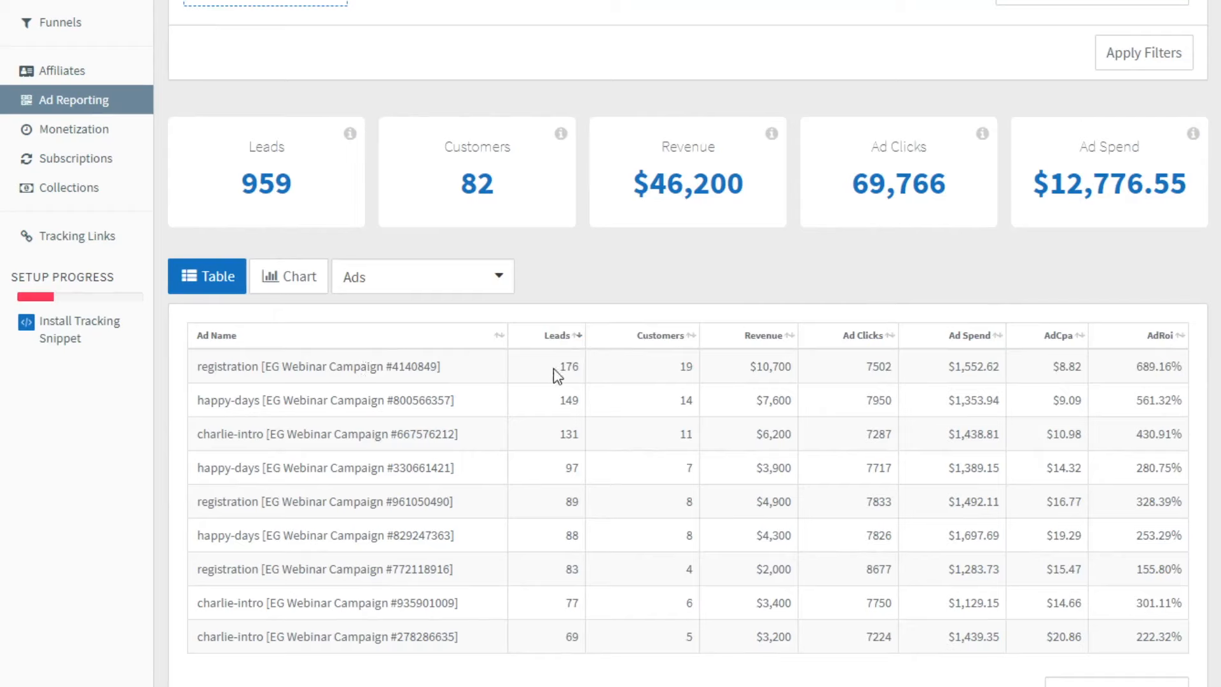
{"action": "double_click", "coordinate": [245, 369]}
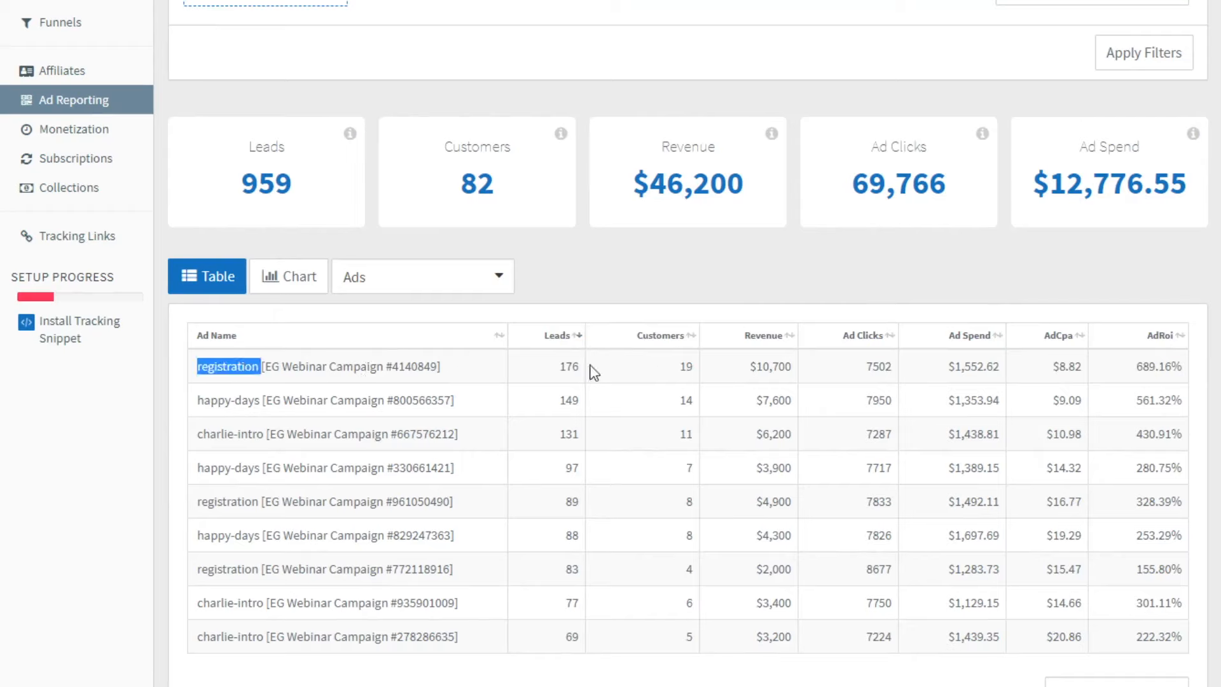
{"action": "double_click", "coordinate": [564, 369]}
{"action": "double_click", "coordinate": [682, 369]}
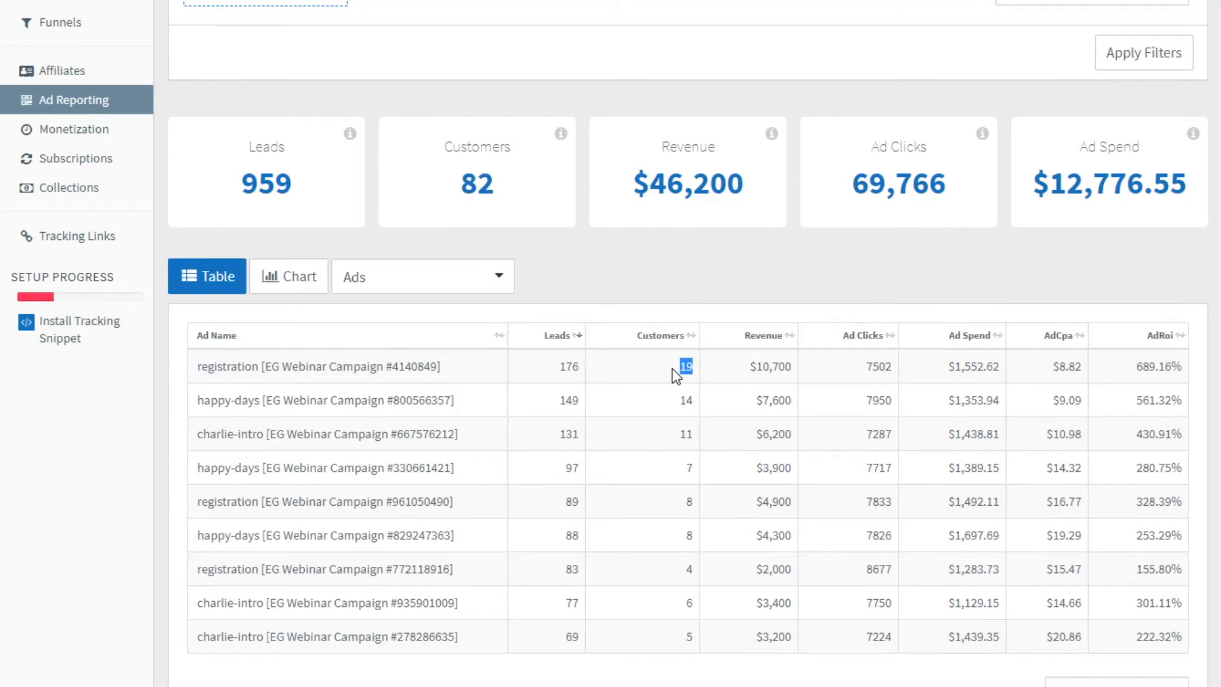
{"action": "scroll", "coordinate": [777, 504], "scroll_direction": "up", "scroll_amount": 5}
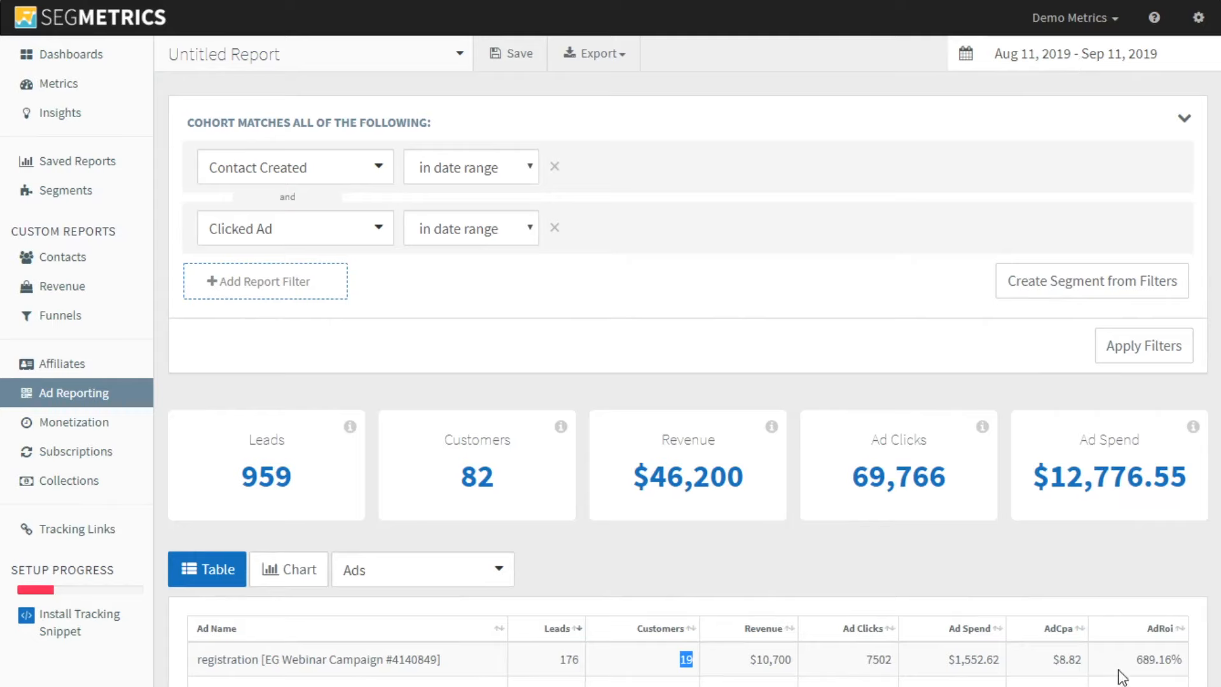
Apply a custom date range of May 1, 2019 to May 31, 2019 to the ad report
{"action": "left_click", "coordinate": [960, 121]}
{"action": "left_click", "coordinate": [1100, 55]}
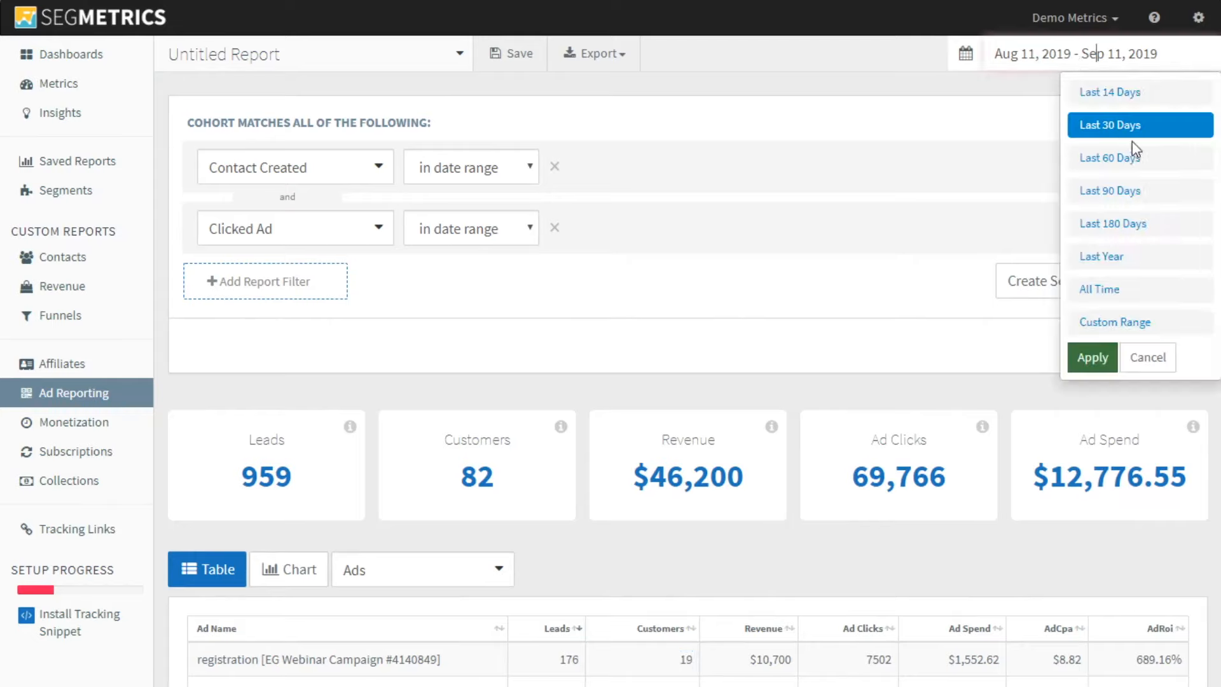
{"action": "left_click", "coordinate": [1139, 323]}
{"action": "left_click", "coordinate": [642, 133]}
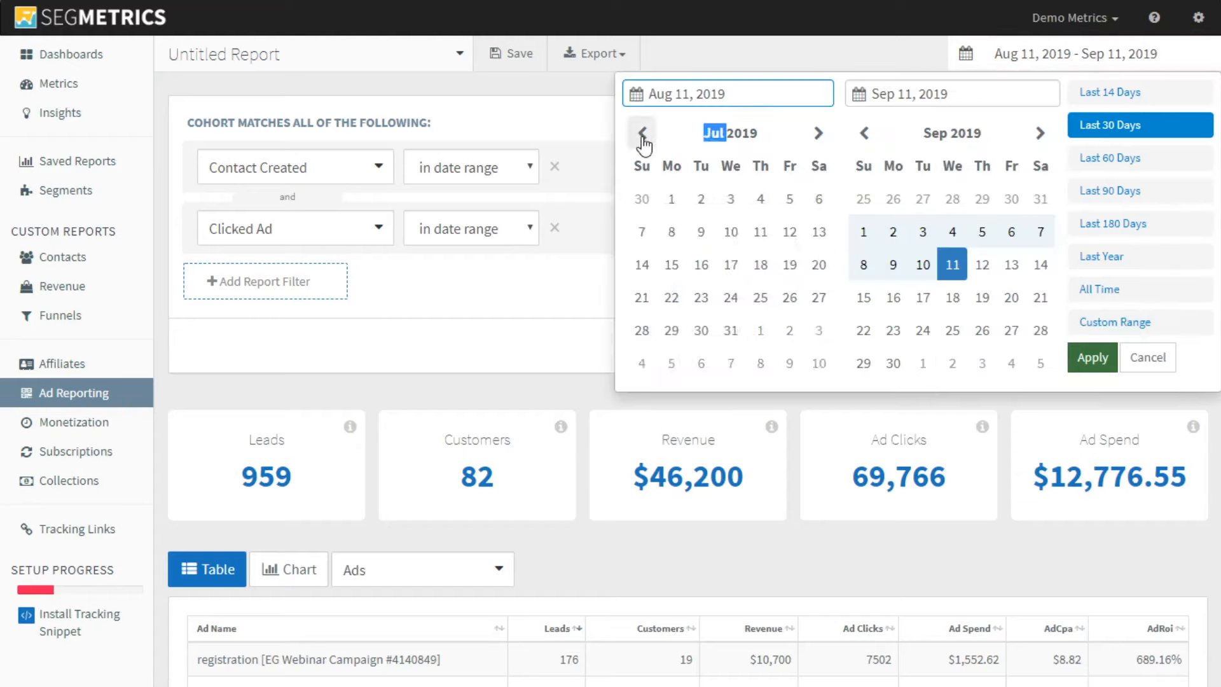
{"action": "left_click", "coordinate": [642, 133]}
{"action": "left_click", "coordinate": [642, 133]}
{"action": "left_click", "coordinate": [817, 136]}
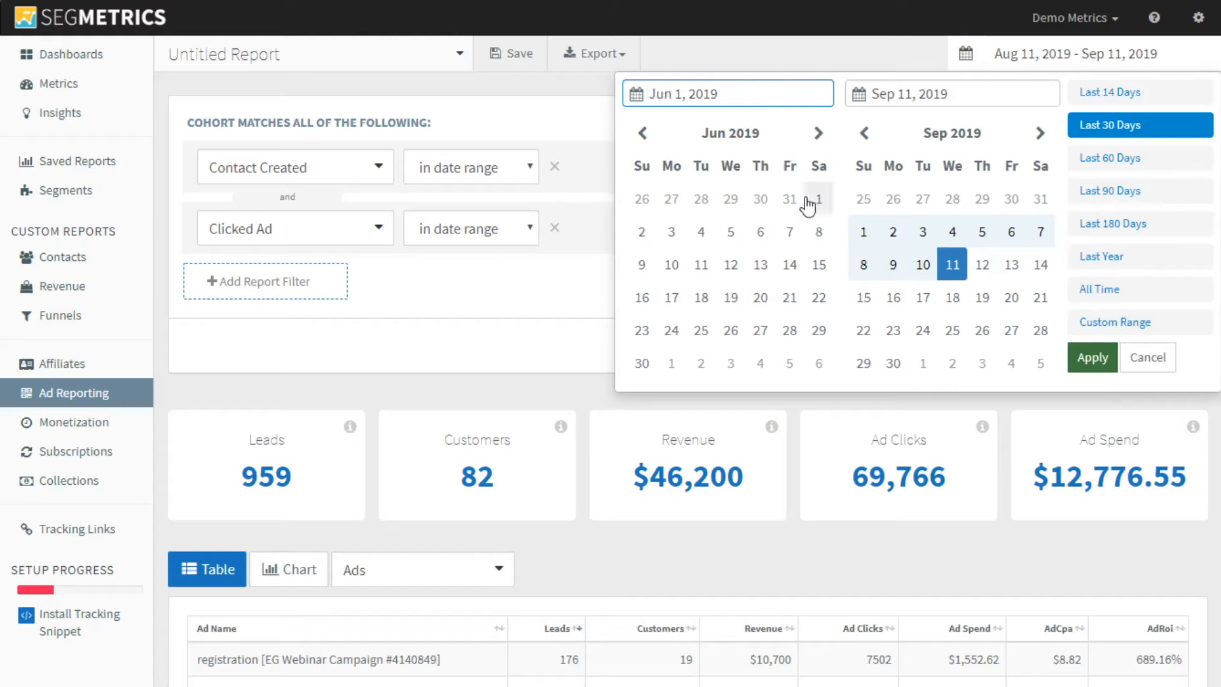
{"action": "left_click", "coordinate": [643, 133]}
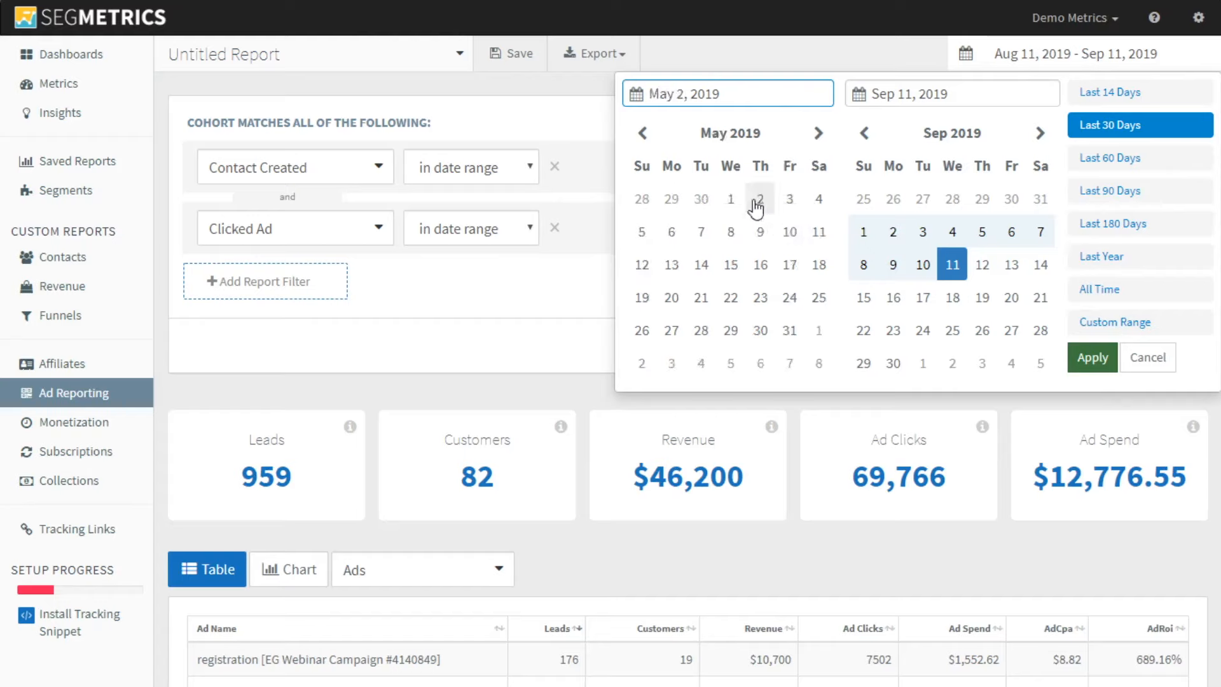
{"action": "left_click", "coordinate": [731, 199]}
{"action": "left_click", "coordinate": [790, 330]}
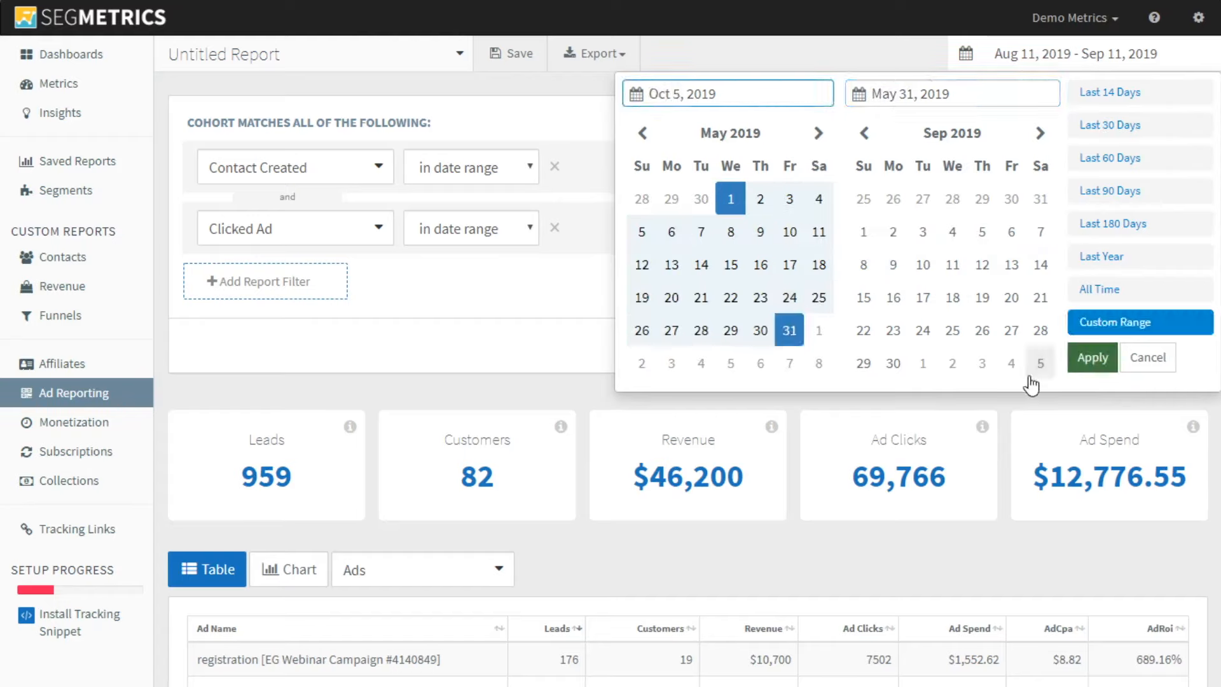
{"action": "left_click", "coordinate": [1093, 358]}
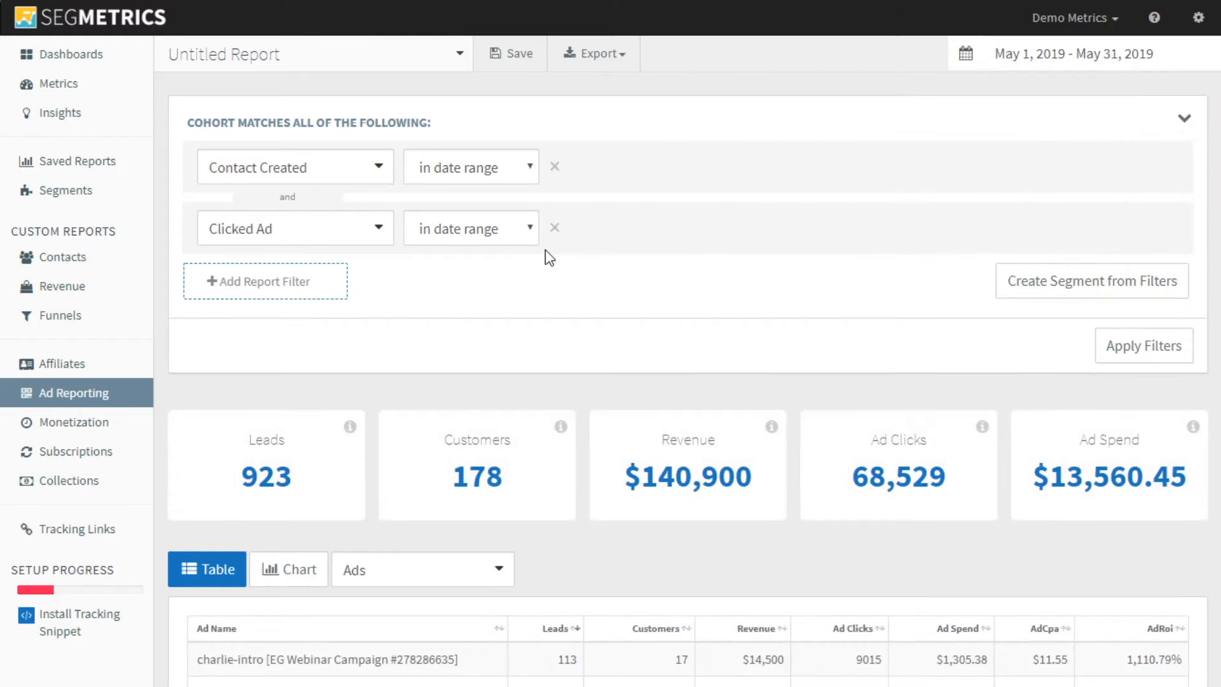
Examine the total revenue for May and compare the ad spend, revenue and return of the first charlie-intro ad
{"action": "scroll", "coordinate": [750, 279], "scroll_direction": "down", "scroll_amount": 5}
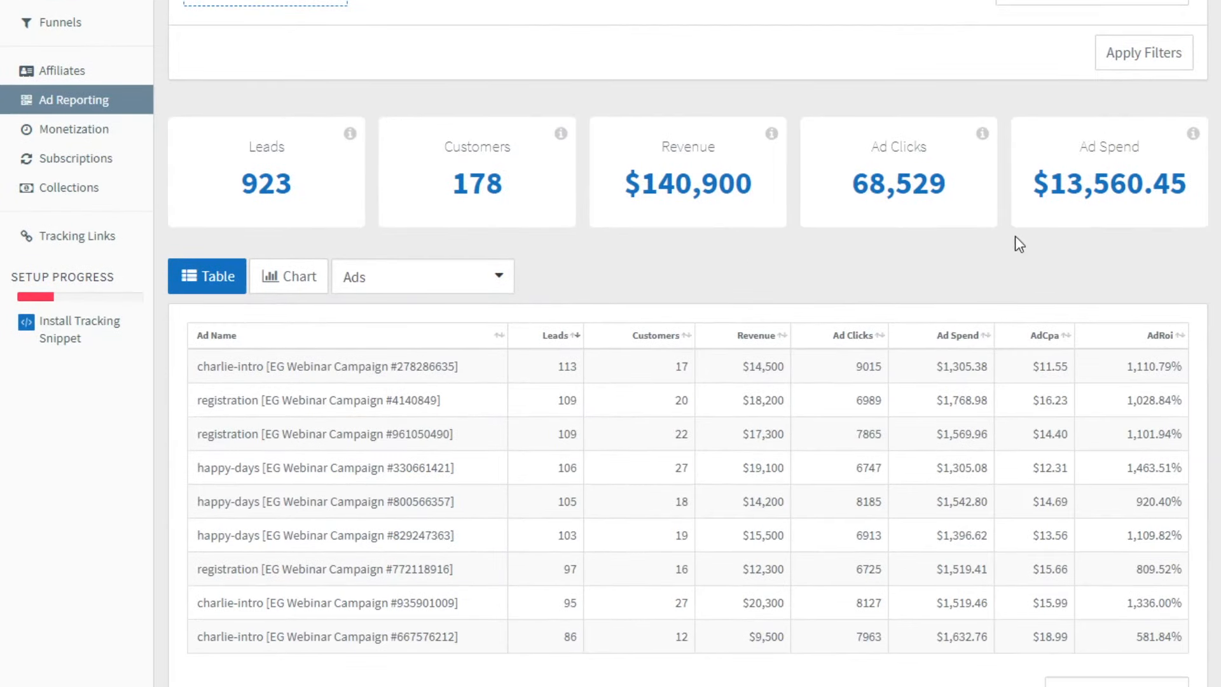
{"action": "left_click_drag", "start_coordinate": [629, 188], "coordinate": [703, 190]}
{"action": "left_click", "coordinate": [703, 192]}
{"action": "left_click_drag", "start_coordinate": [937, 367], "coordinate": [989, 368]}
{"action": "left_click_drag", "start_coordinate": [743, 366], "coordinate": [787, 368]}
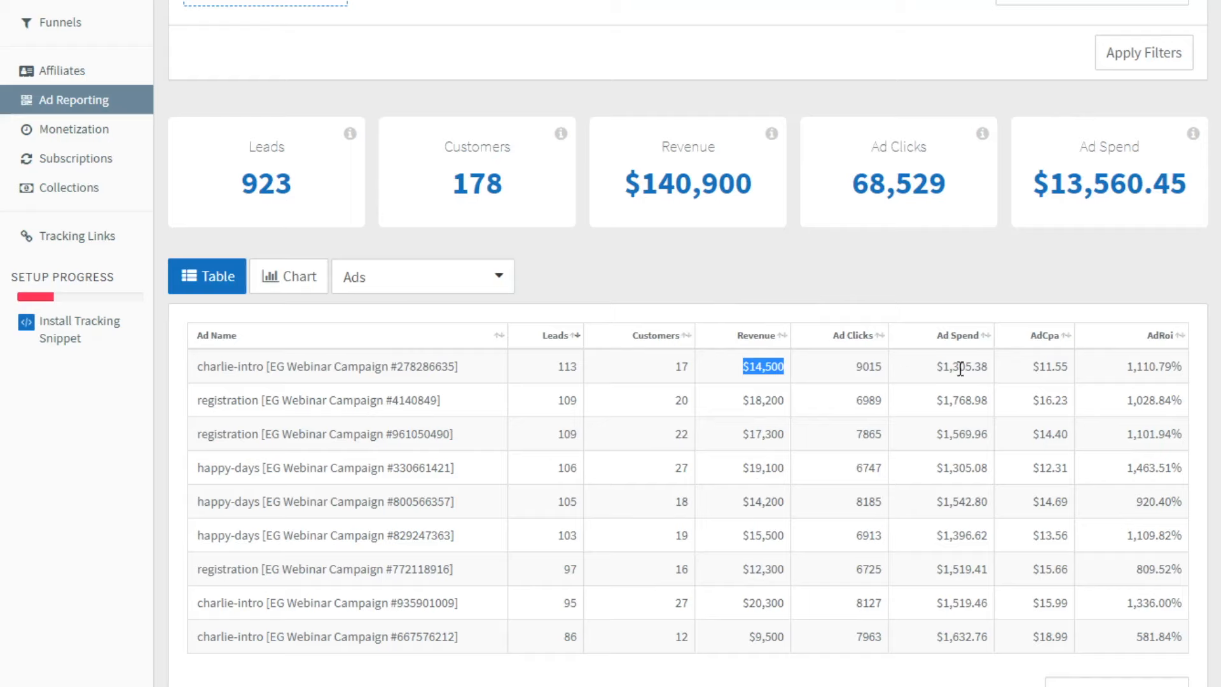
{"action": "left_click", "coordinate": [849, 287]}
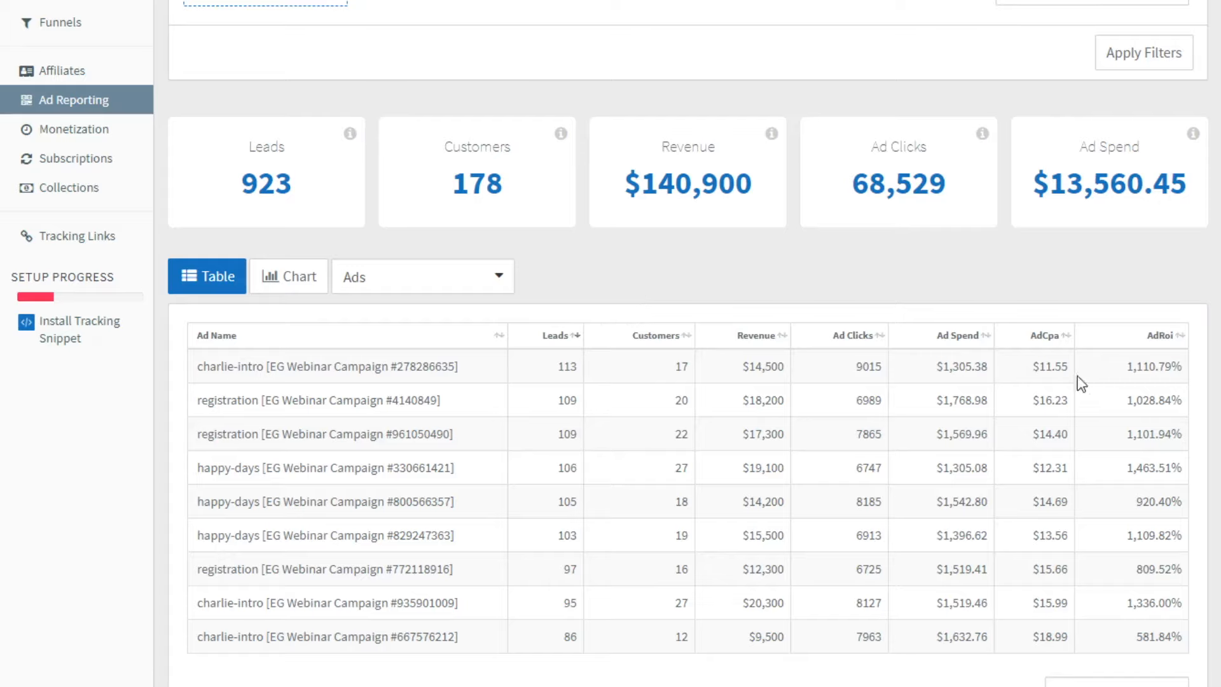
{"action": "left_click", "coordinate": [483, 291]}
{"action": "left_click", "coordinate": [600, 280]}
Open the Revenue report and add a Contact Created filter set to in date range
{"action": "scroll", "coordinate": [159, 170], "scroll_direction": "up", "scroll_amount": 2}
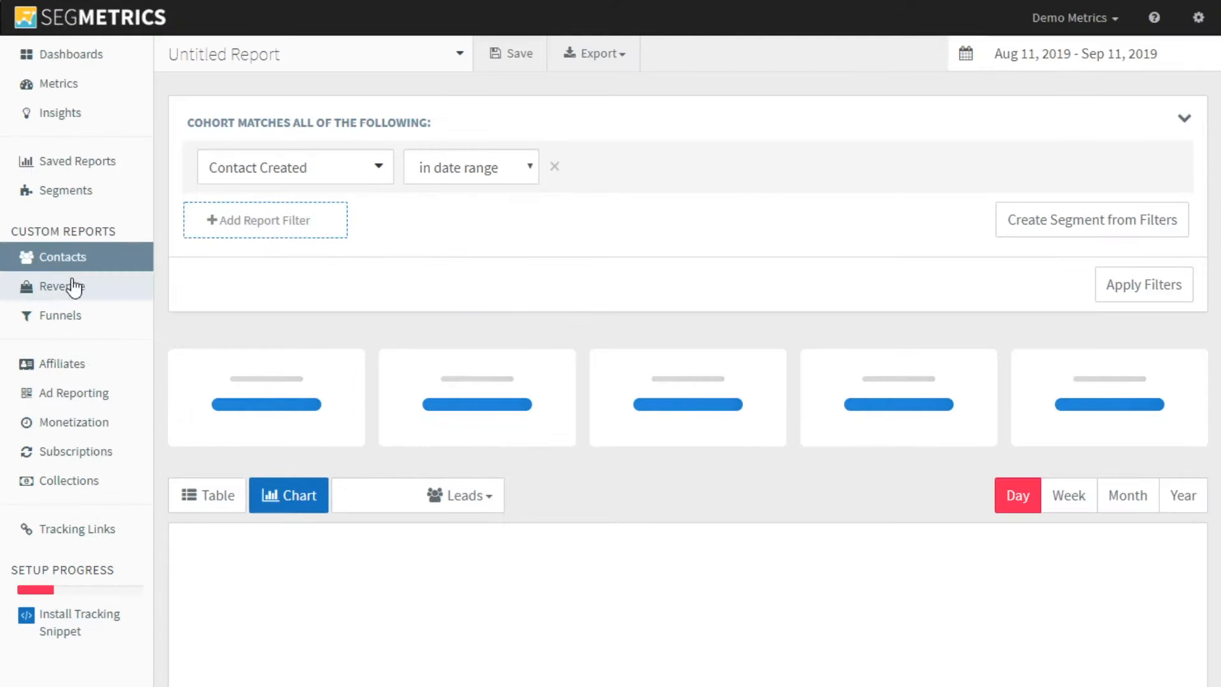
{"action": "left_click", "coordinate": [68, 280]}
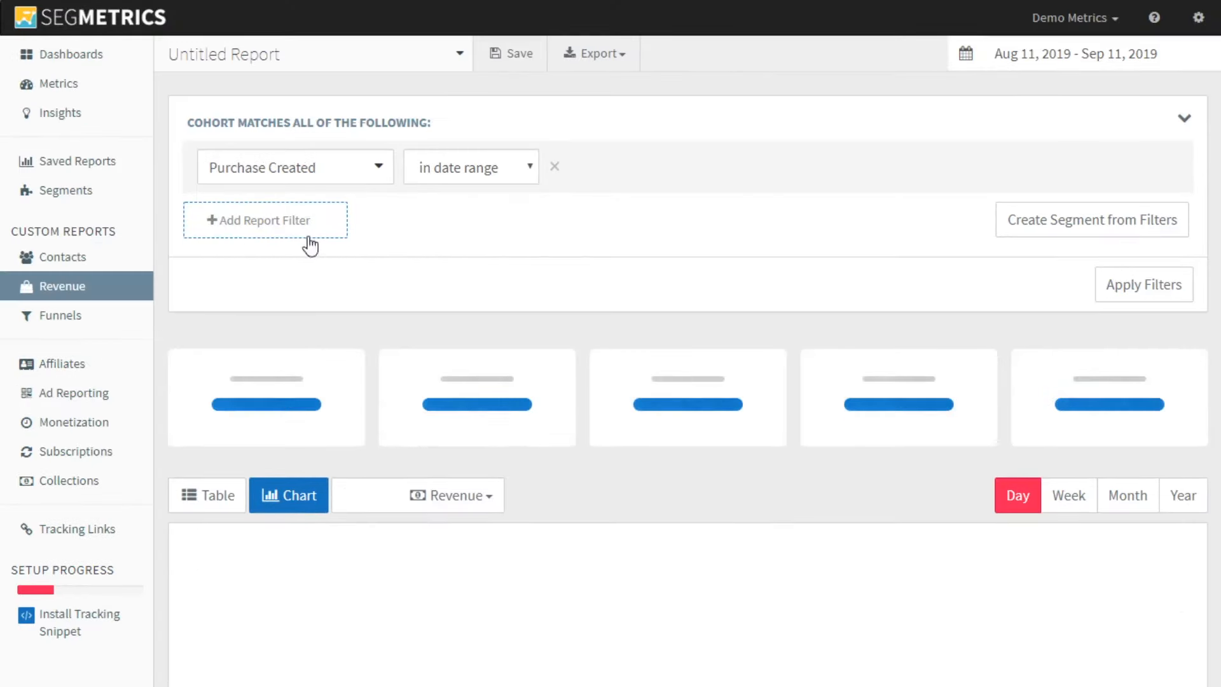
{"action": "left_click", "coordinate": [303, 223]}
{"action": "left_click", "coordinate": [313, 232]}
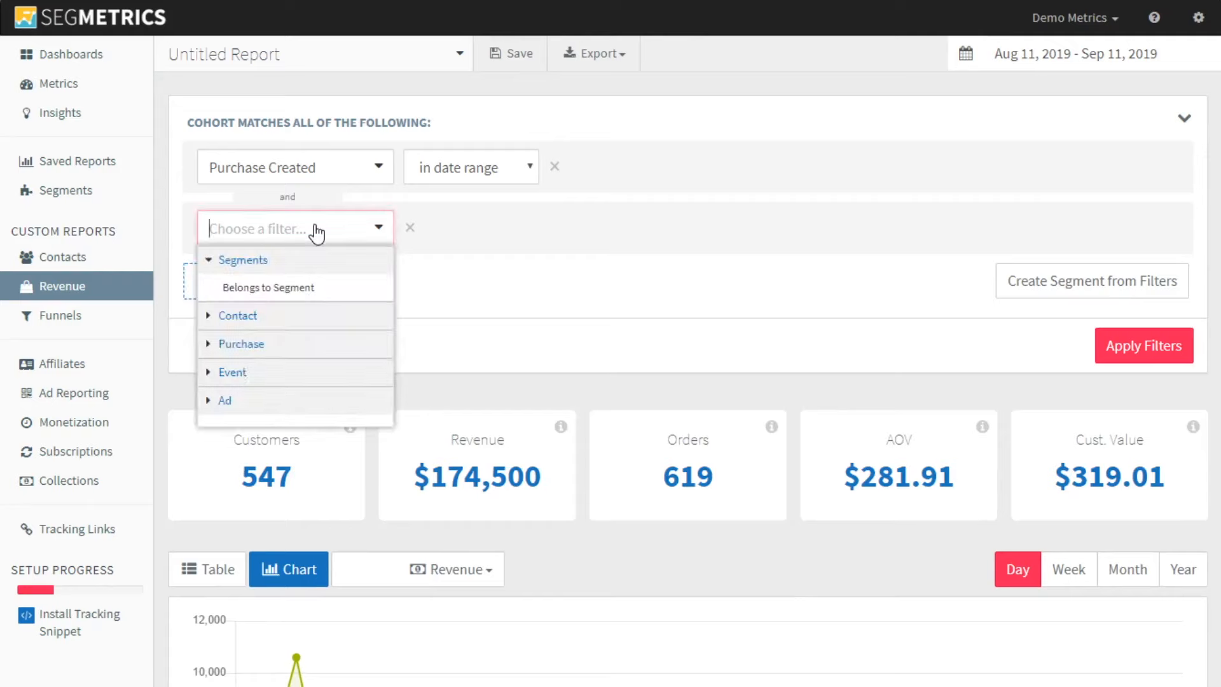
{"action": "type", "text": "con"}
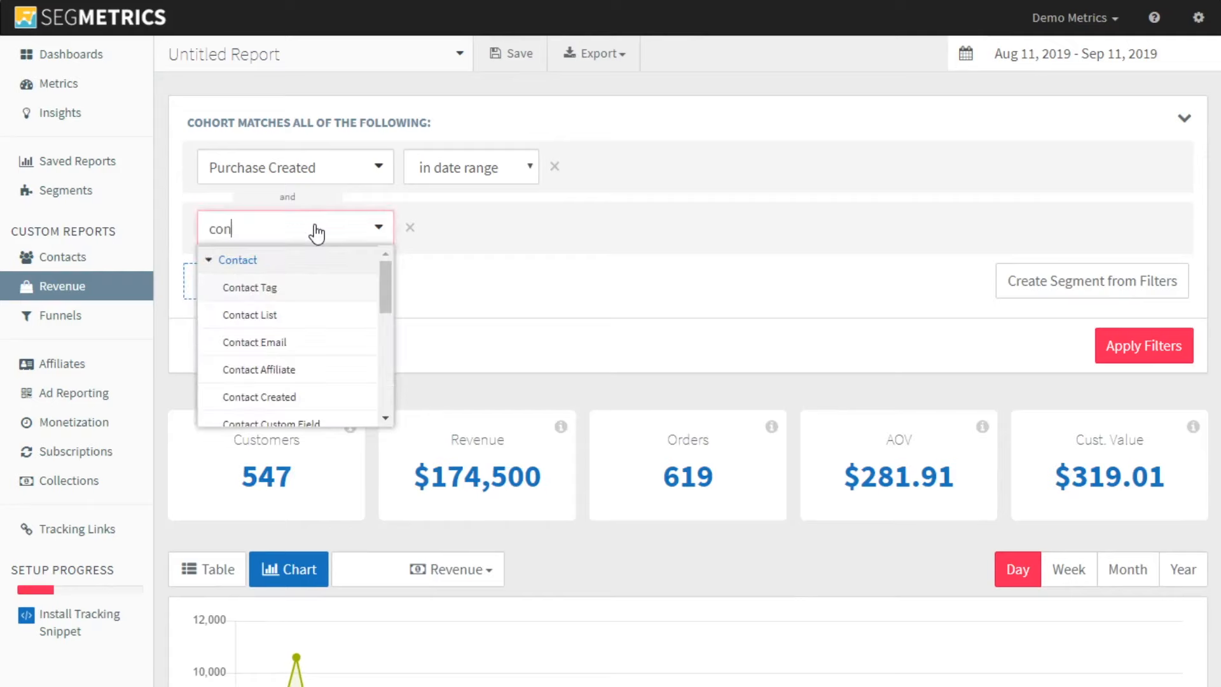
{"action": "left_click", "coordinate": [290, 400]}
{"action": "left_click", "coordinate": [477, 246]}
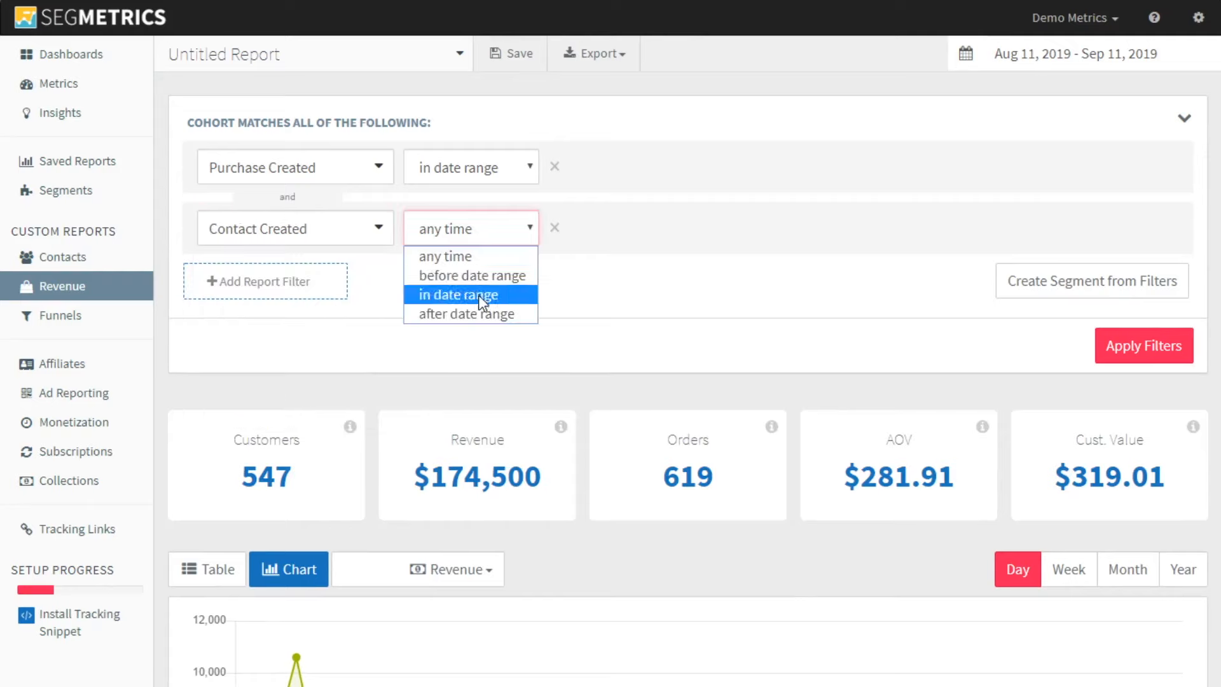
{"action": "left_click", "coordinate": [480, 292]}
Add a Clicked Ad filter set to in date range and apply the revenue report's filters
{"action": "left_click", "coordinate": [280, 289]}
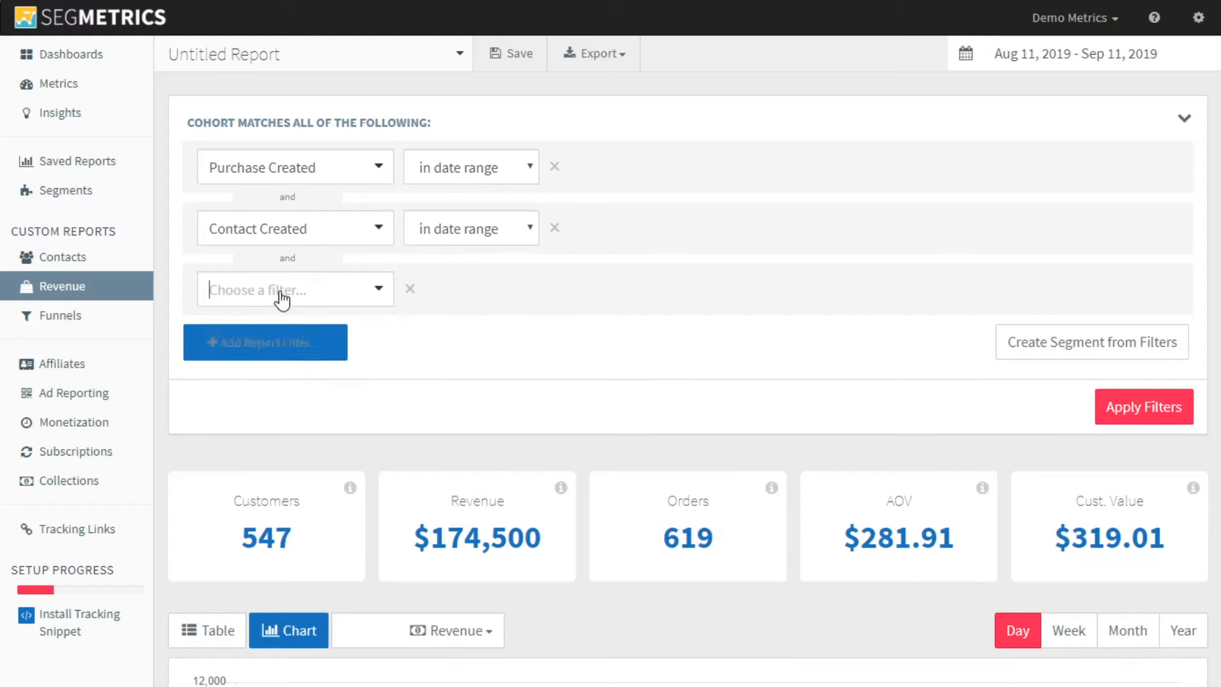
{"action": "left_click", "coordinate": [284, 298]}
{"action": "type", "text": "ad"}
{"action": "left_click", "coordinate": [289, 350]}
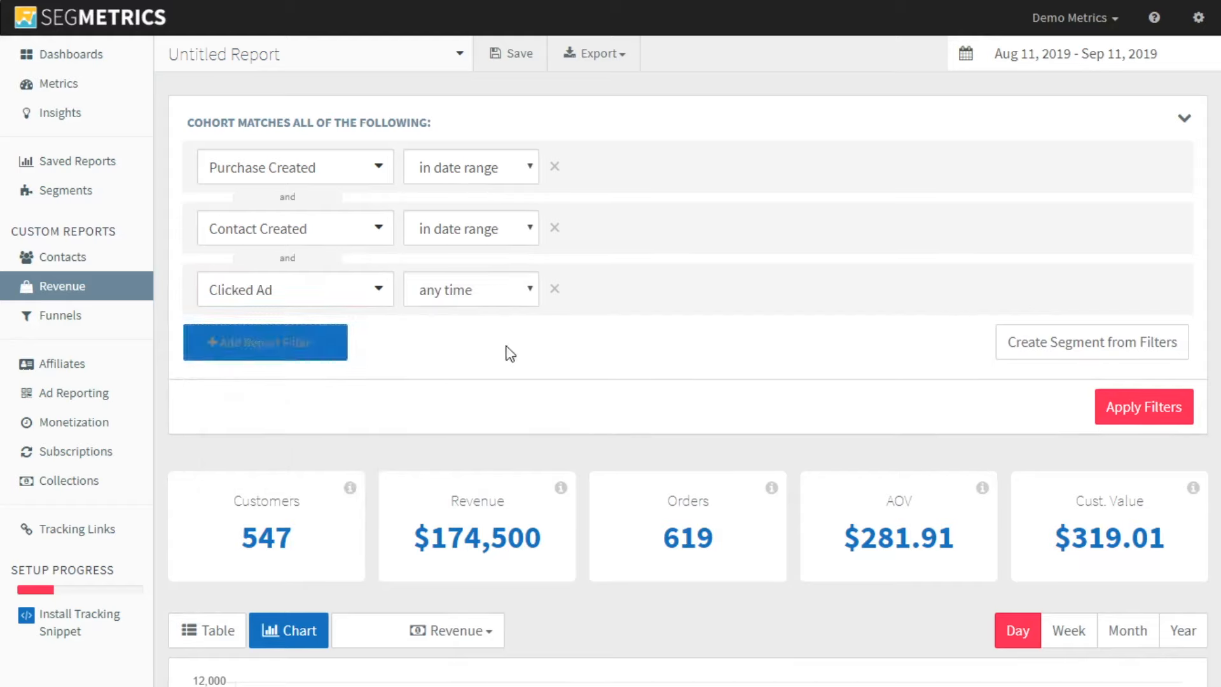
{"action": "left_click", "coordinate": [478, 291]}
{"action": "left_click", "coordinate": [473, 357]}
{"action": "left_click", "coordinate": [1119, 411]}
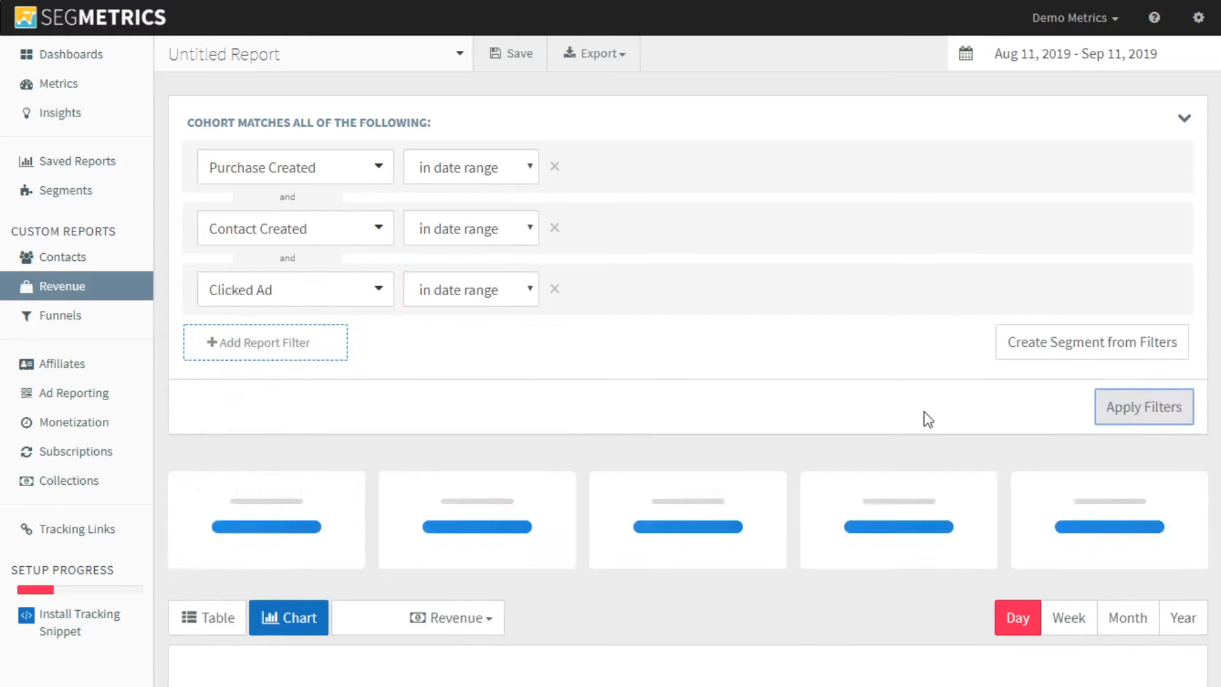
Show the filtered revenue as a table by Products and review the customers, orders and revenue of each product
{"action": "scroll", "coordinate": [699, 353], "scroll_direction": "down", "scroll_amount": 4}
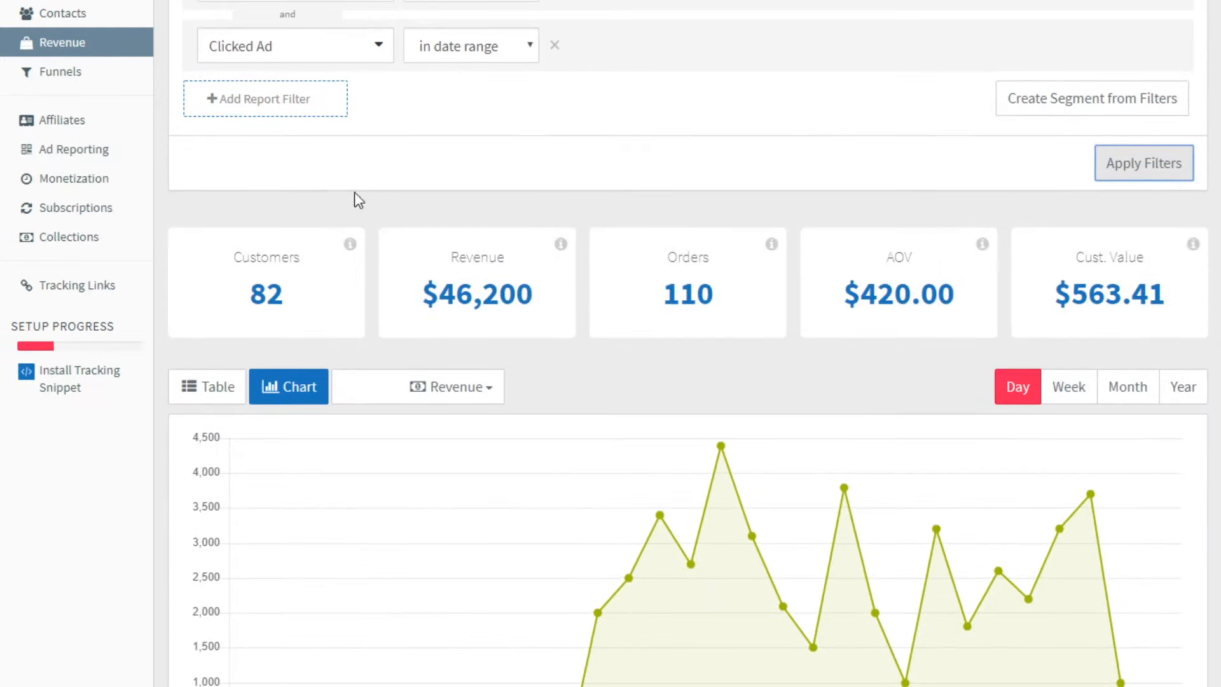
{"action": "scroll", "coordinate": [401, 191], "scroll_direction": "up", "scroll_amount": 4}
{"action": "scroll", "coordinate": [627, 386], "scroll_direction": "down", "scroll_amount": 4}
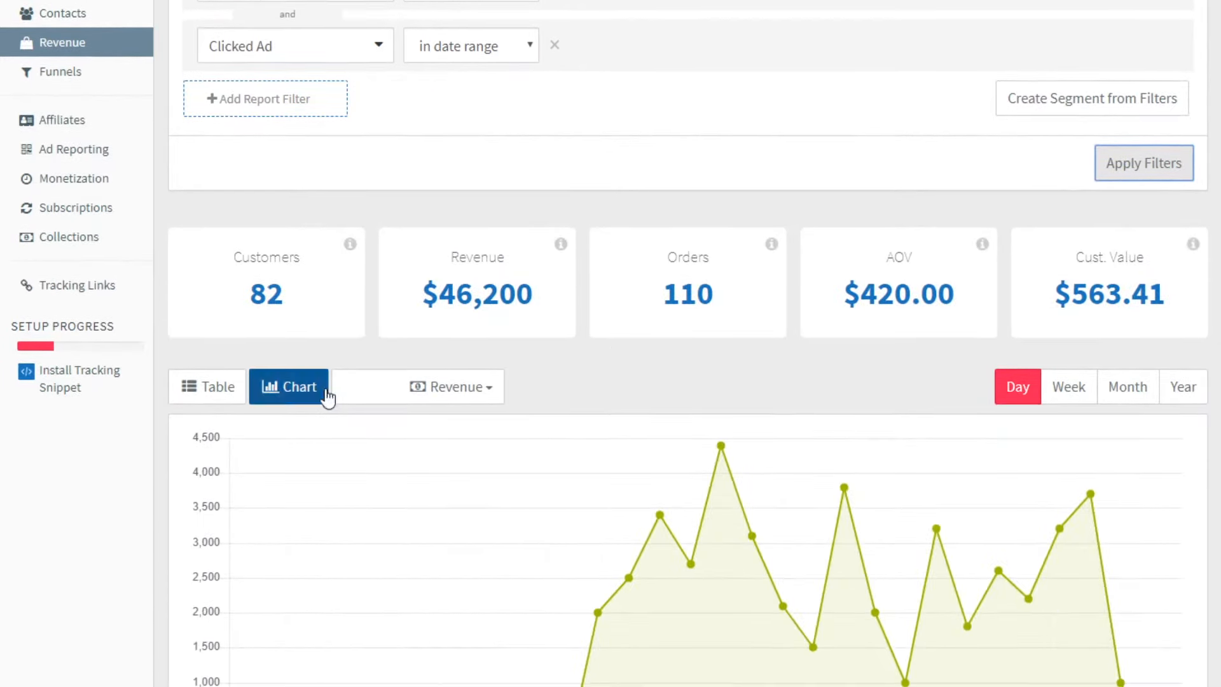
{"action": "scroll", "coordinate": [382, 152], "scroll_direction": "up", "scroll_amount": 2}
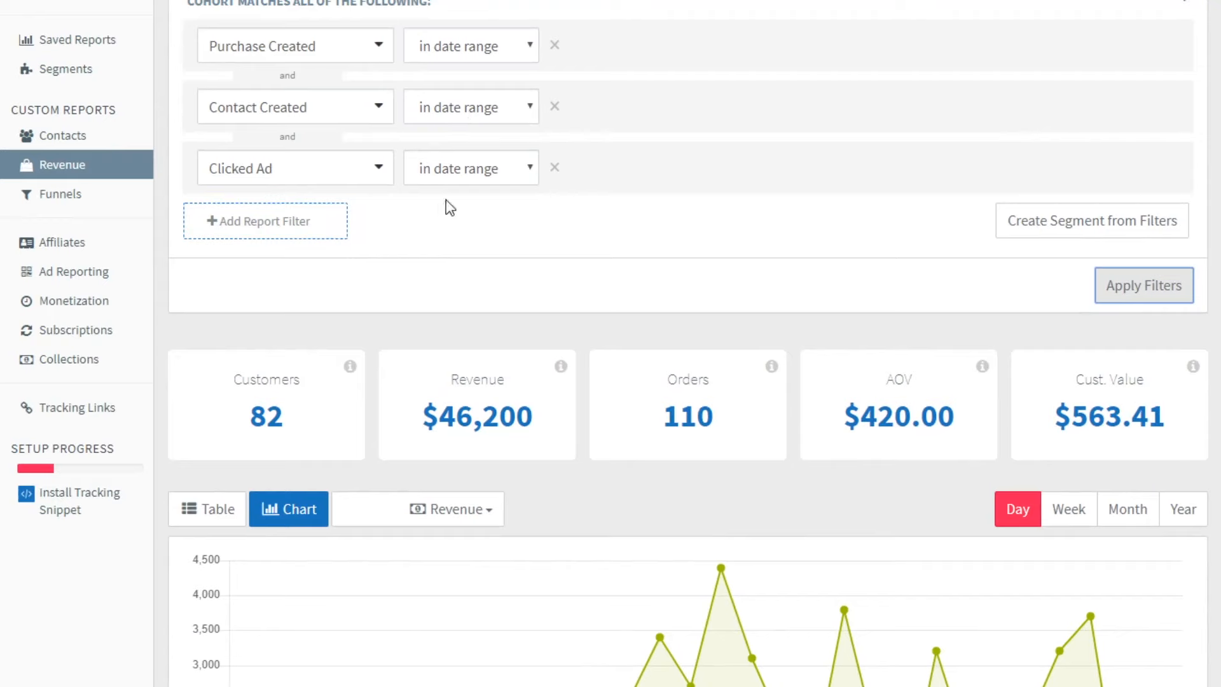
{"action": "left_click", "coordinate": [236, 506]}
{"action": "scroll", "coordinate": [434, 595], "scroll_direction": "down", "scroll_amount": 1}
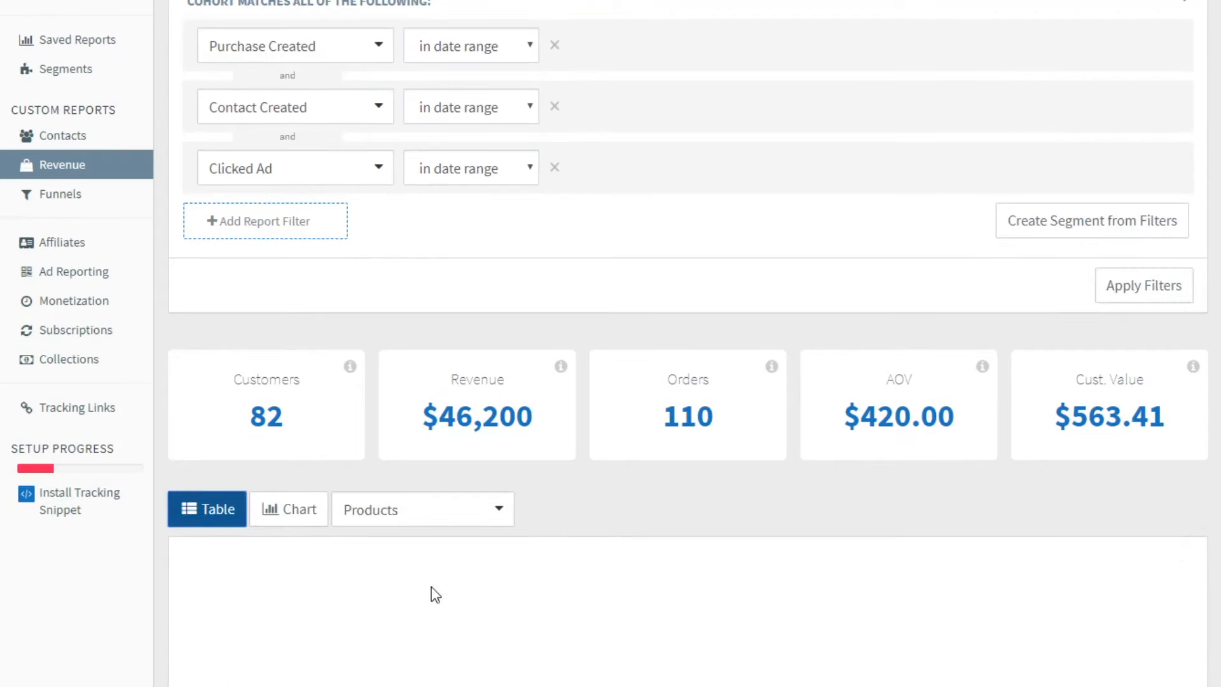
{"action": "left_click", "coordinate": [445, 518]}
{"action": "left_click", "coordinate": [431, 543]}
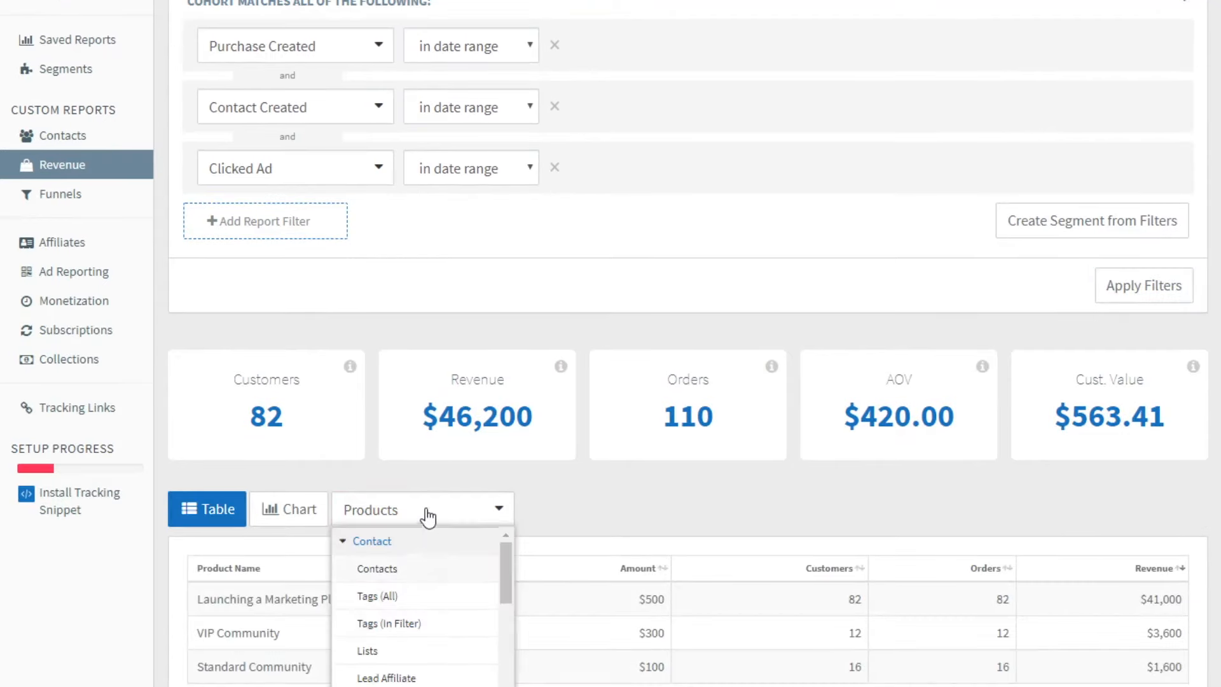
{"action": "left_click", "coordinate": [538, 514]}
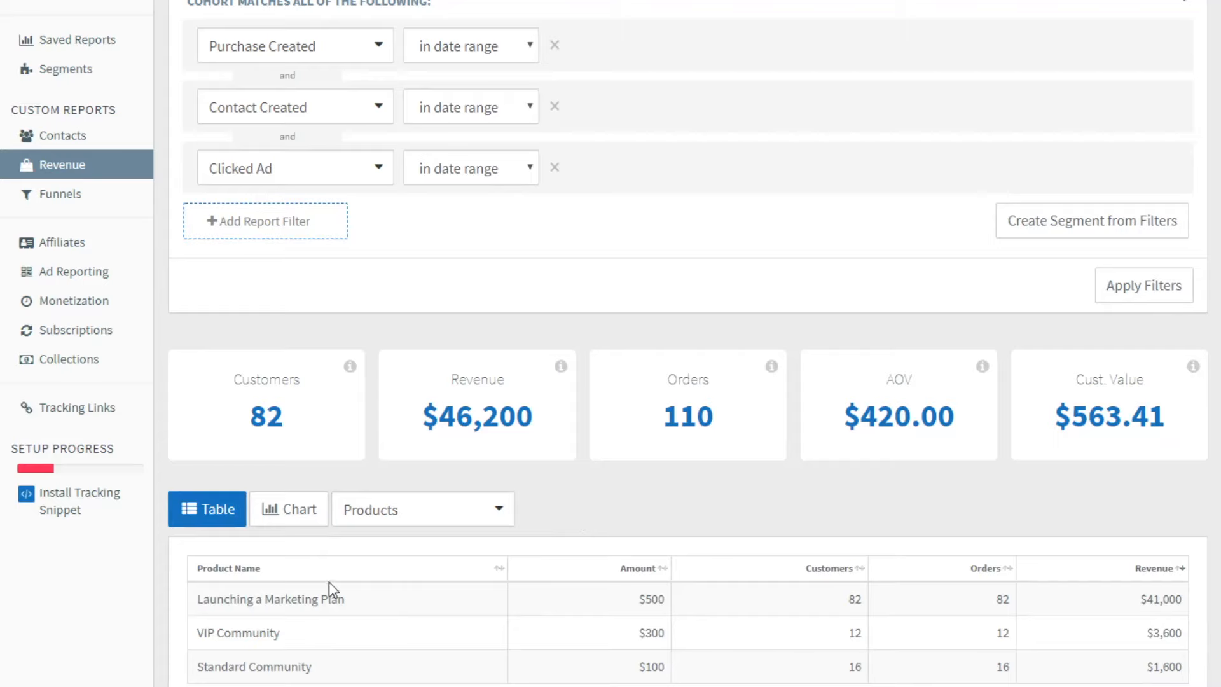
{"action": "scroll", "coordinate": [595, 586], "scroll_direction": "down", "scroll_amount": 1}
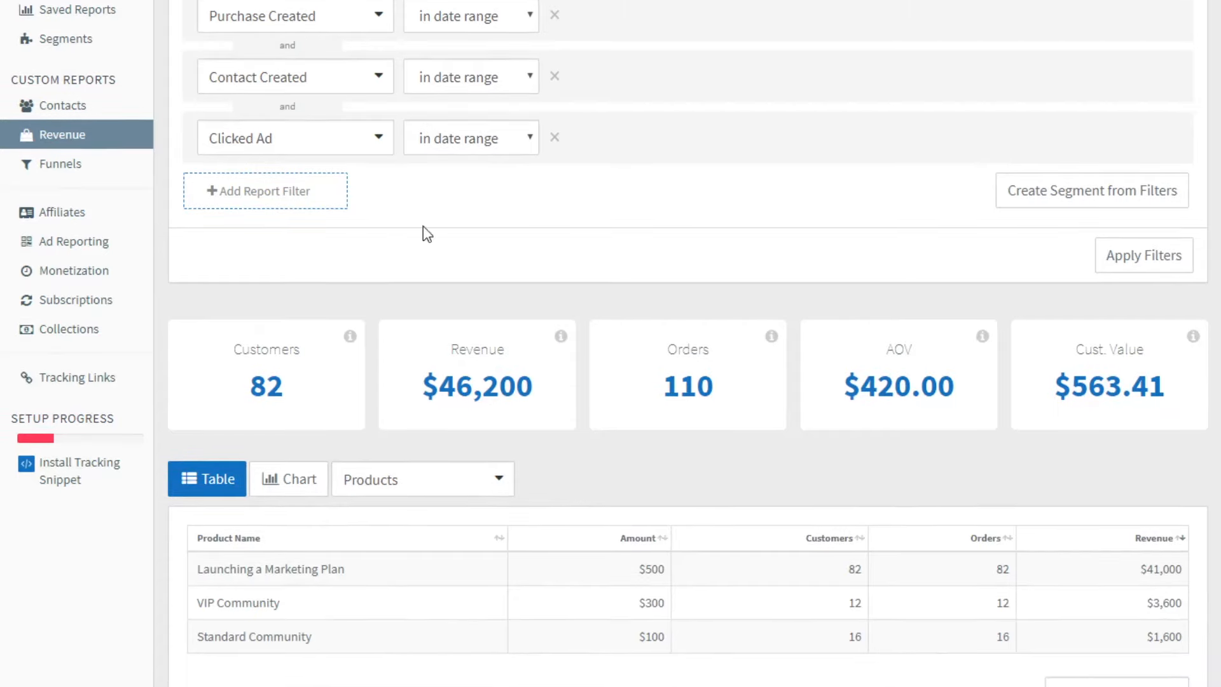
Add a Clicked Ad Set filter equal to Age 20-29 in date range and apply the filters
{"action": "left_click", "coordinate": [293, 194]}
{"action": "left_click", "coordinate": [313, 203]}
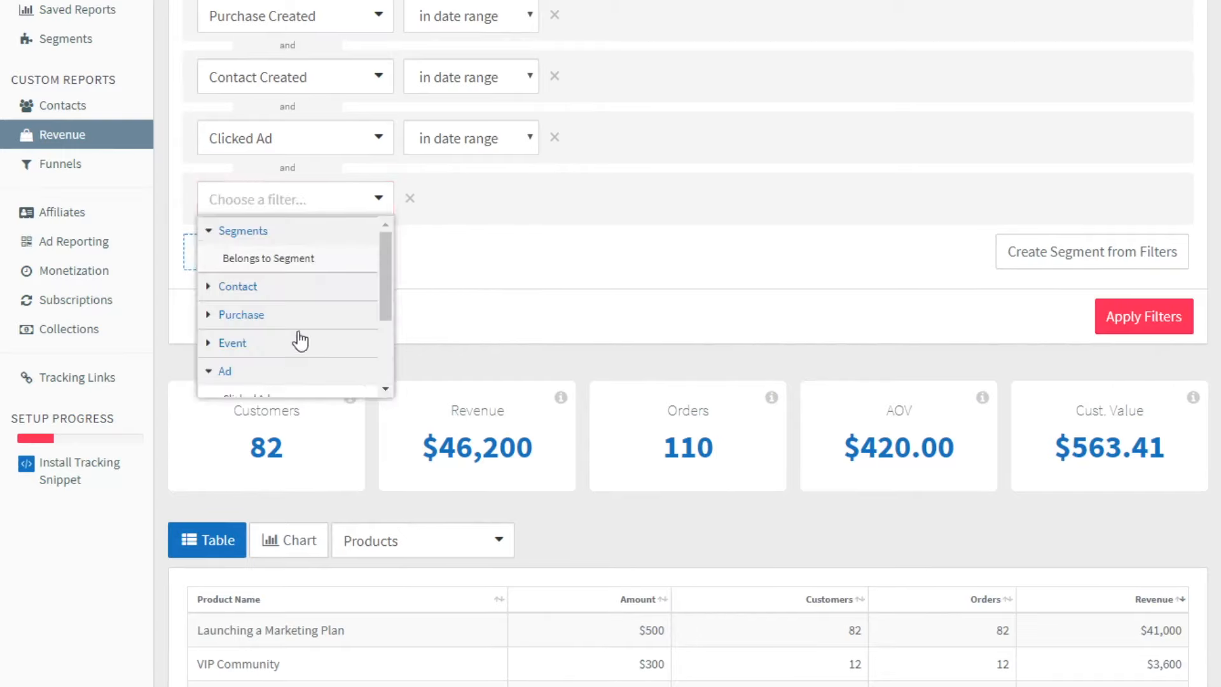
{"action": "scroll", "coordinate": [318, 332], "scroll_direction": "down", "scroll_amount": 2}
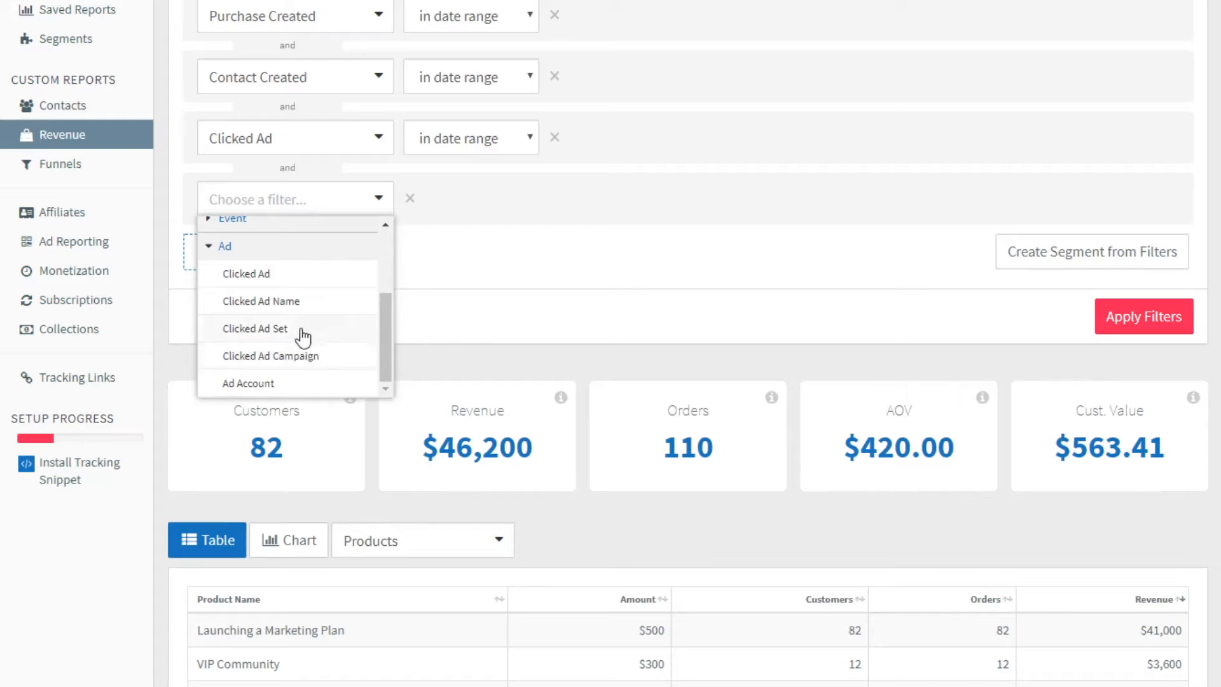
{"action": "left_click", "coordinate": [337, 332]}
{"action": "left_click", "coordinate": [560, 209]}
{"action": "left_click", "coordinate": [626, 230]}
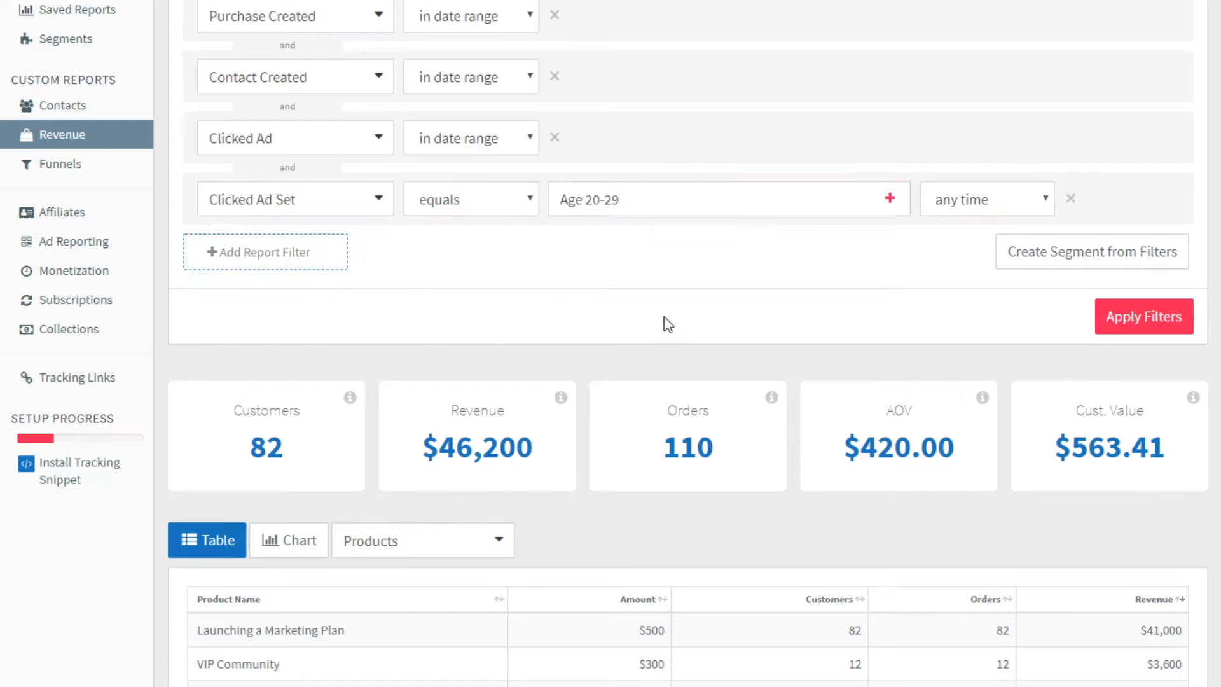
{"action": "left_click", "coordinate": [986, 200]}
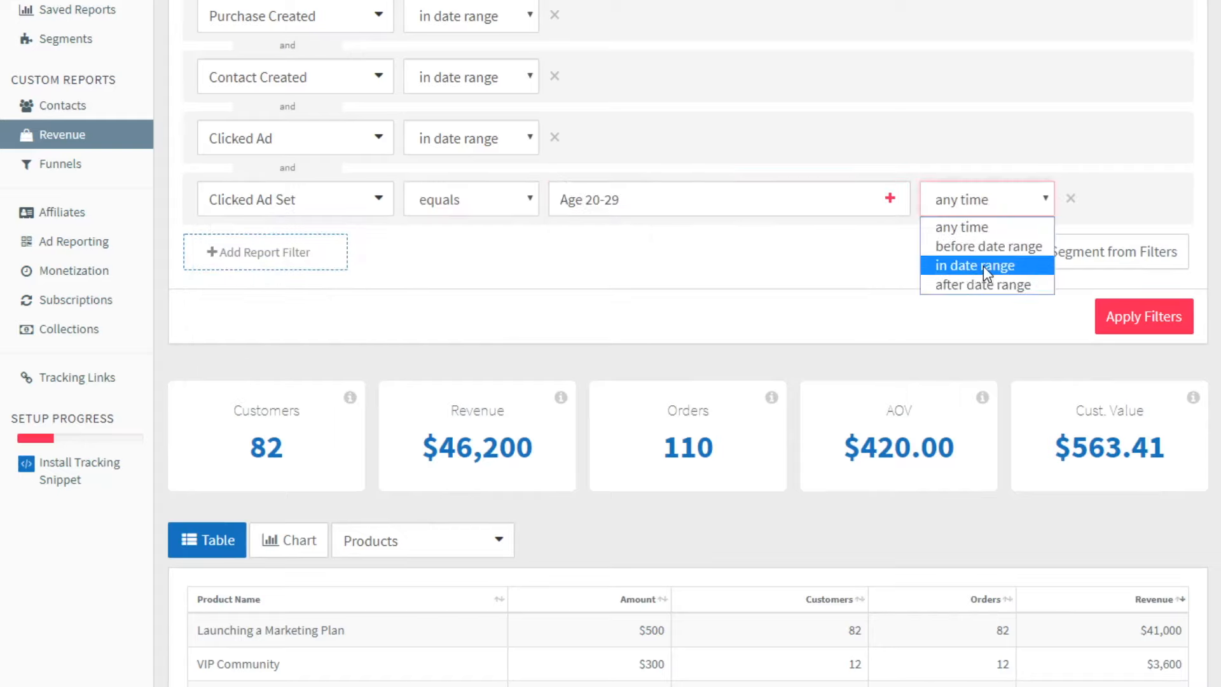
{"action": "left_click", "coordinate": [983, 266]}
{"action": "left_click", "coordinate": [1116, 315]}
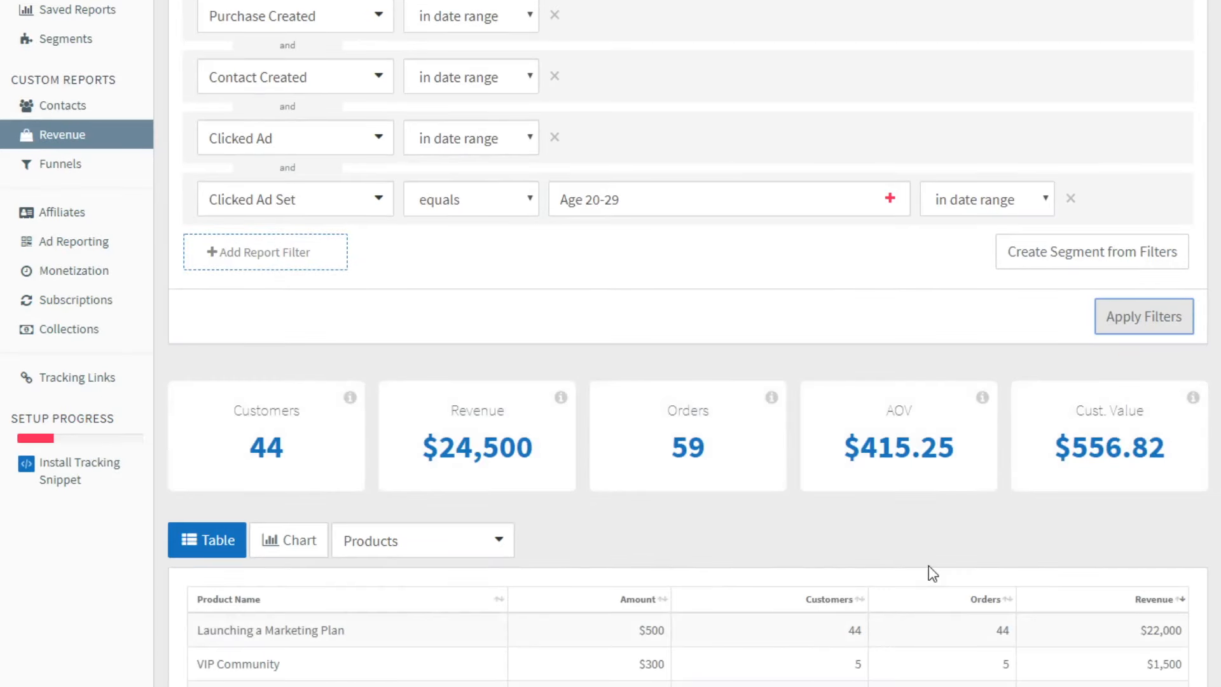
Set the revenue report's date range to a custom range of May 1, 2019 to May 31, 2019
{"action": "scroll", "coordinate": [623, 328], "scroll_direction": "up", "scroll_amount": 2}
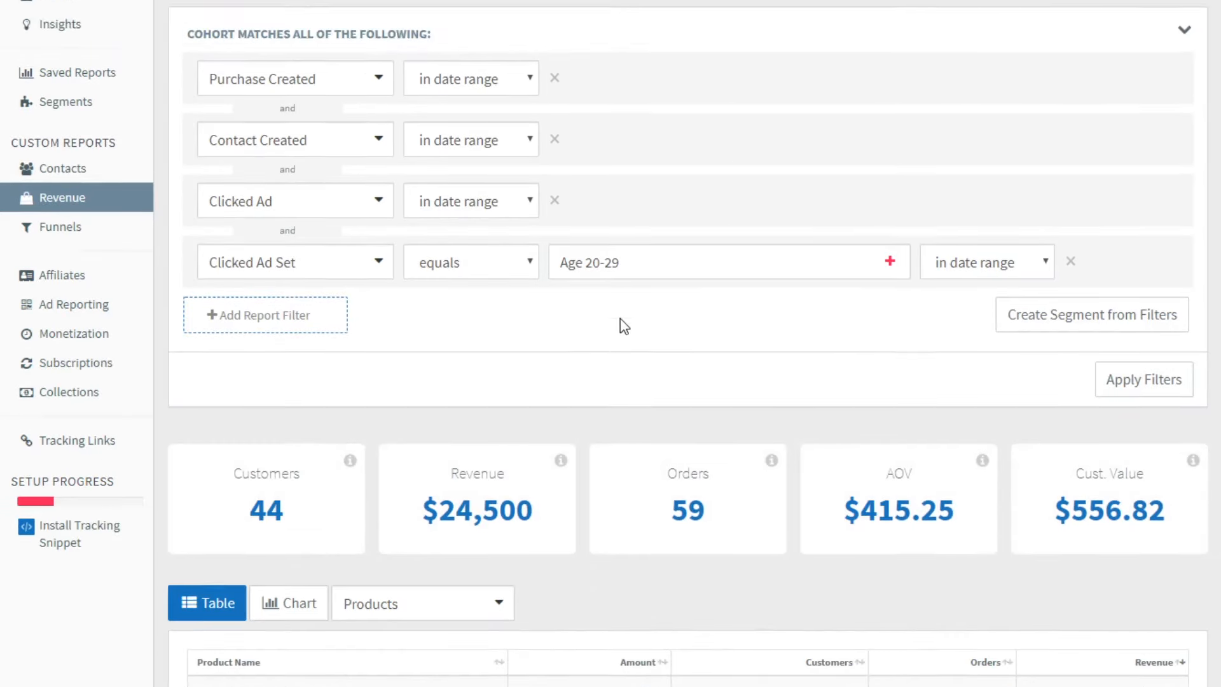
{"action": "scroll", "coordinate": [647, 372], "scroll_direction": "down", "scroll_amount": 2}
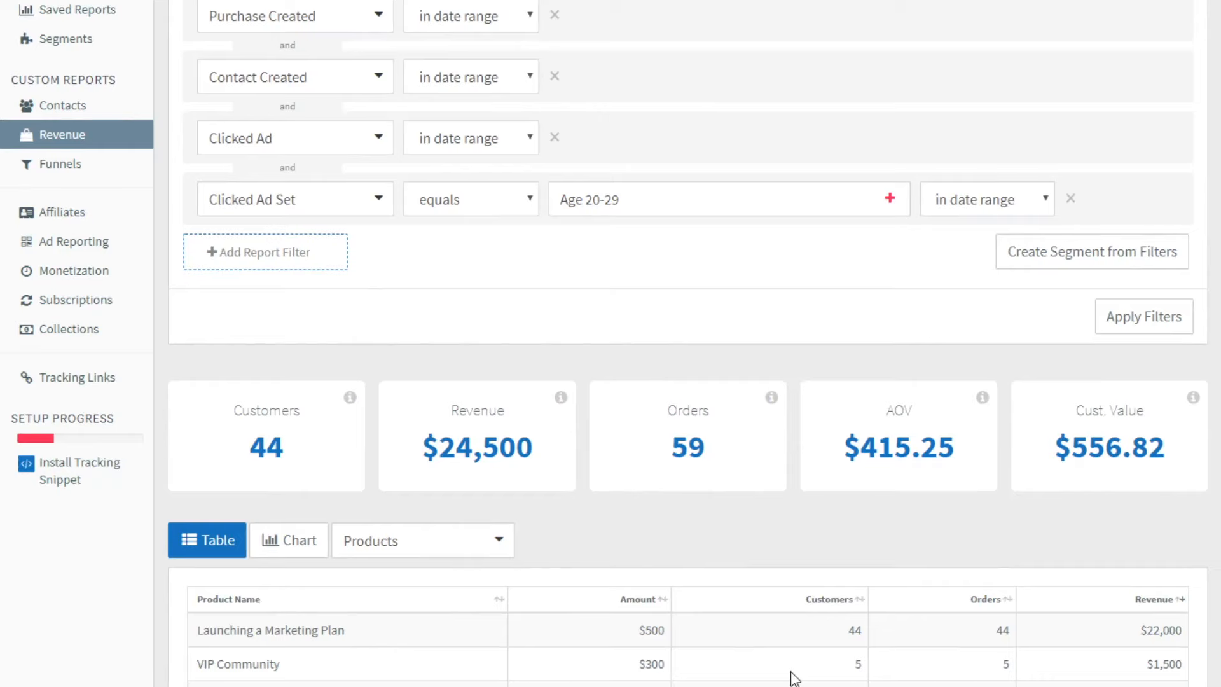
{"action": "scroll", "coordinate": [438, 195], "scroll_direction": "up", "scroll_amount": 2}
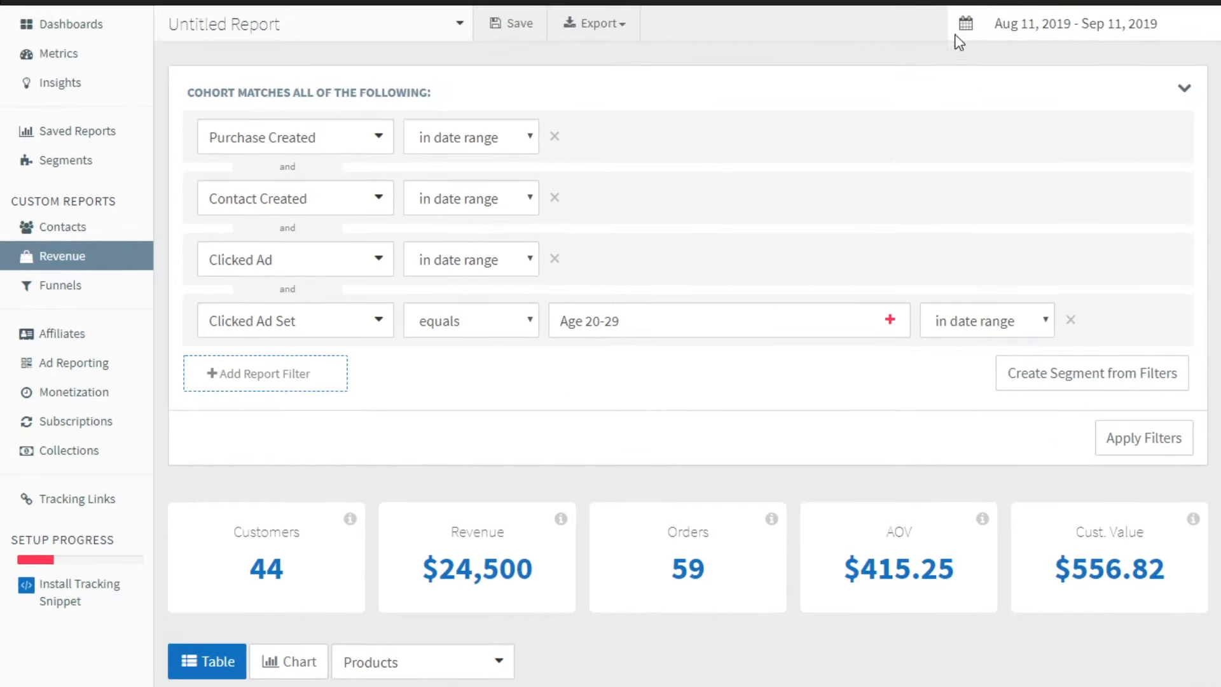
{"action": "left_click", "coordinate": [1025, 28]}
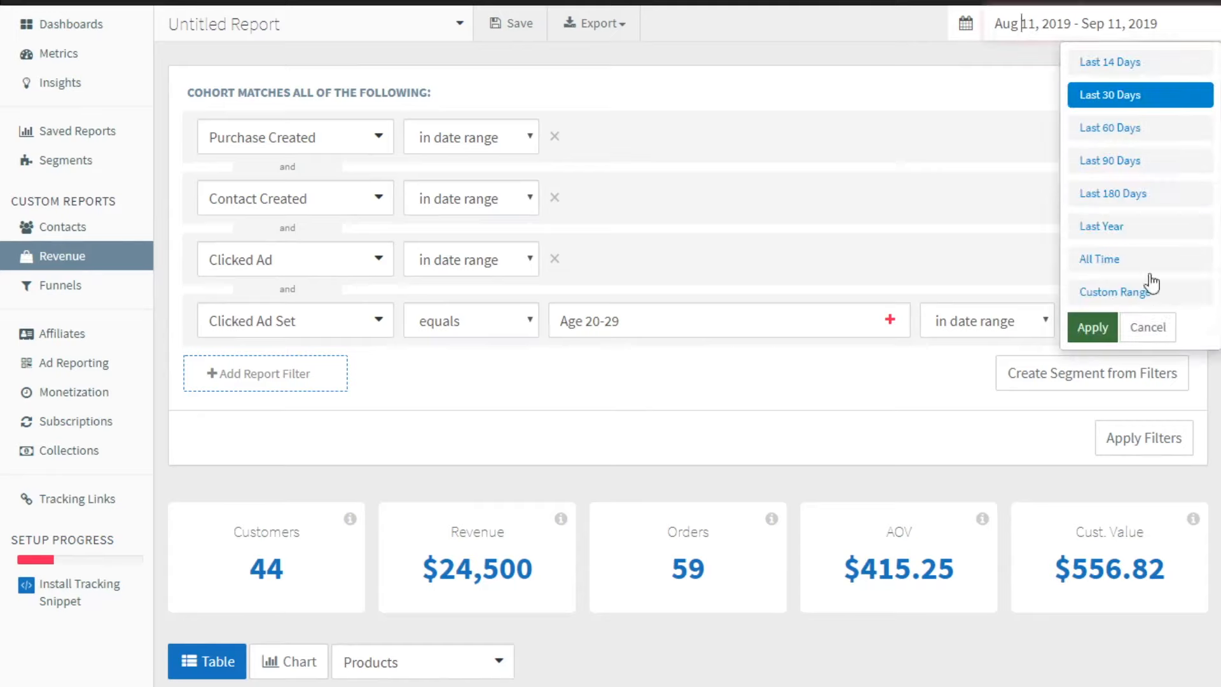
{"action": "left_click", "coordinate": [1150, 294]}
{"action": "left_click", "coordinate": [642, 103]}
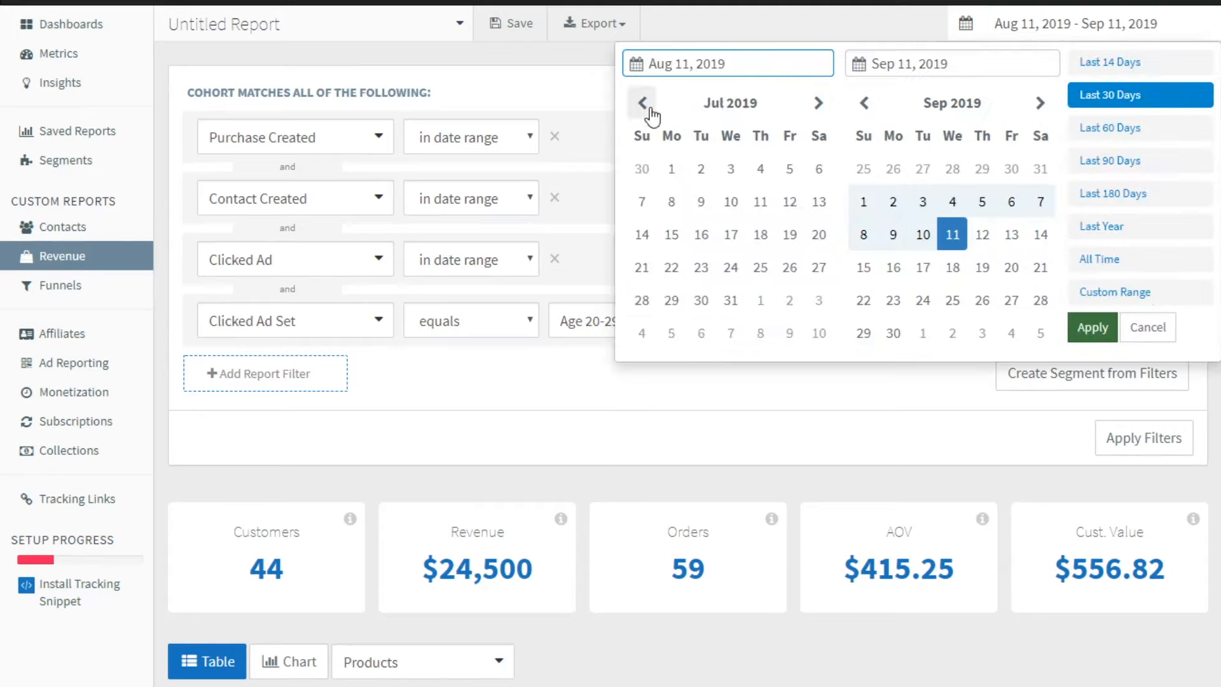
{"action": "left_click", "coordinate": [643, 103]}
{"action": "left_click", "coordinate": [638, 103]}
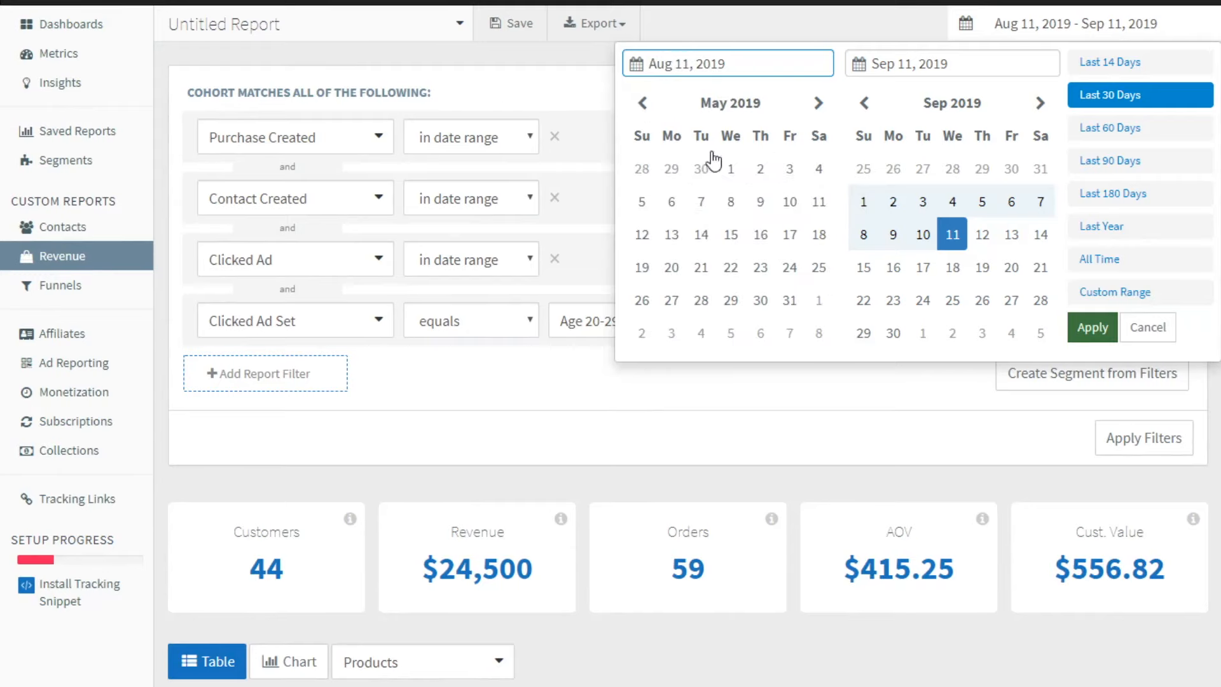
{"action": "left_click", "coordinate": [732, 170]}
{"action": "left_click", "coordinate": [789, 301]}
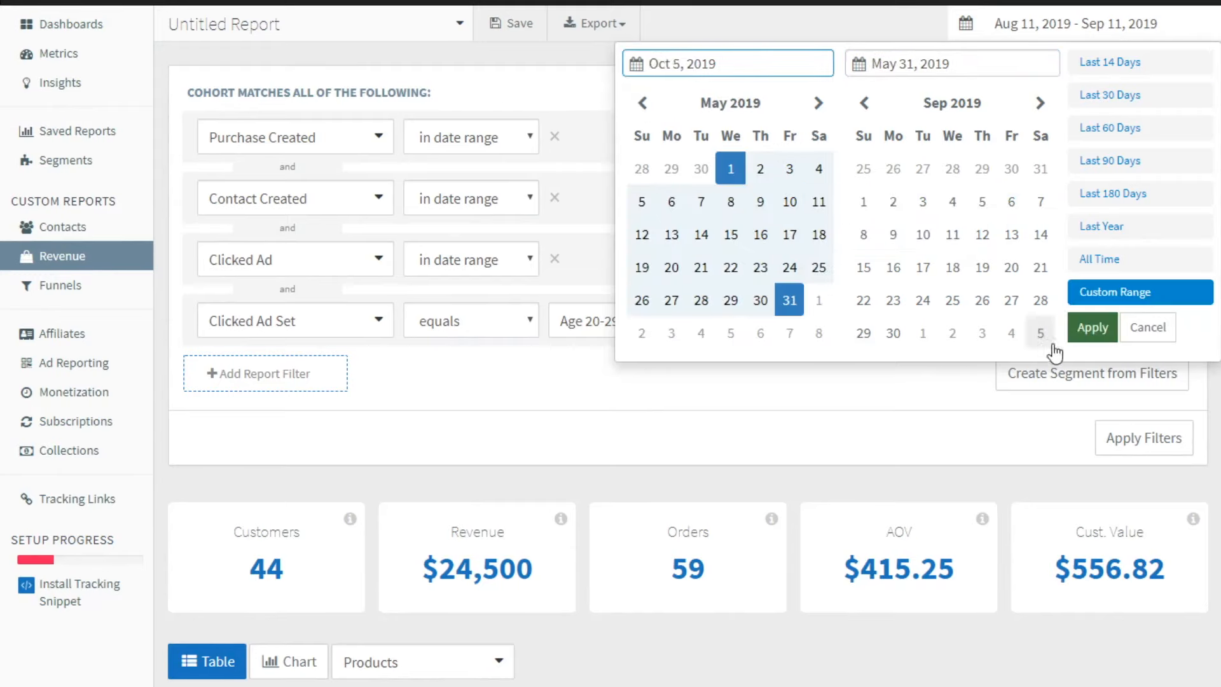
{"action": "left_click", "coordinate": [1091, 328]}
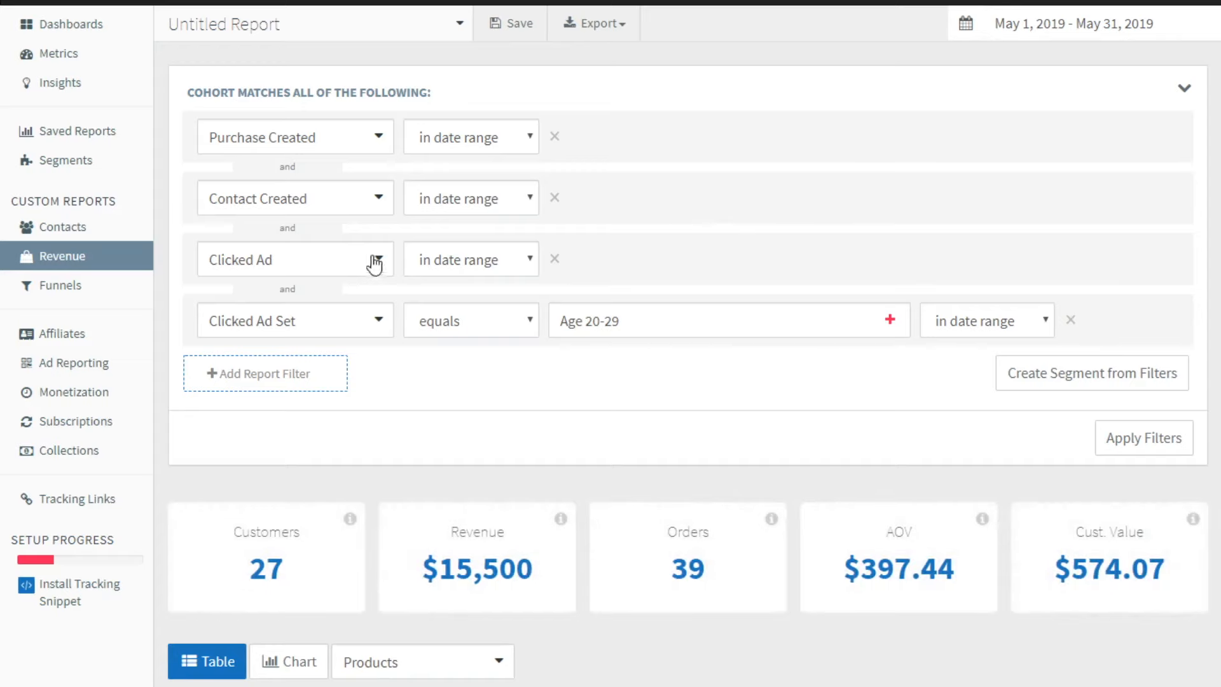
Set the Purchase Created filter to any time
{"action": "left_click", "coordinate": [429, 140]}
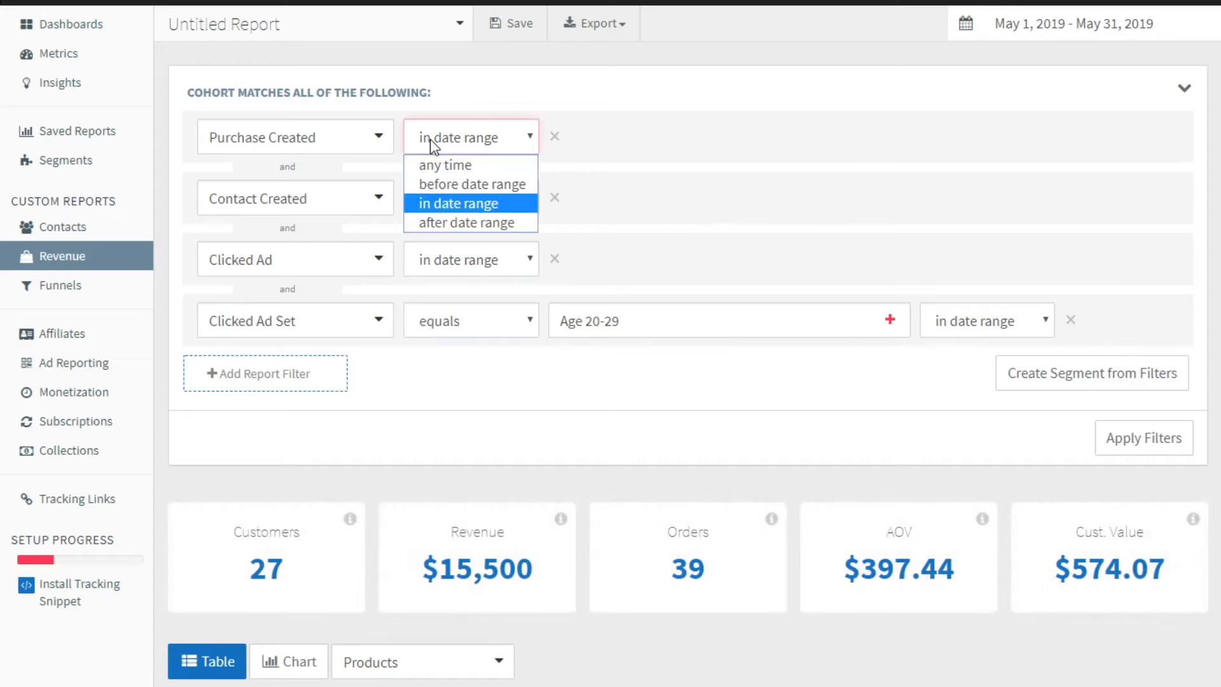
{"action": "left_click", "coordinate": [475, 224]}
{"action": "left_click", "coordinate": [487, 137]}
{"action": "left_click", "coordinate": [474, 184]}
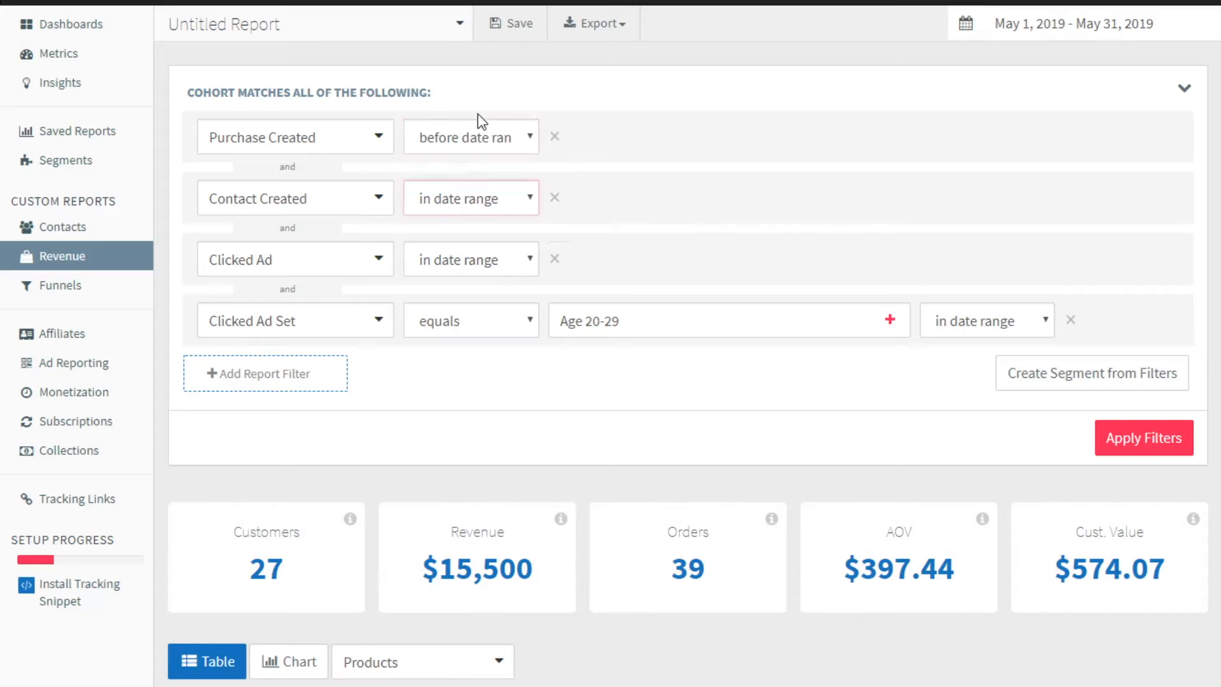
{"action": "left_click", "coordinate": [479, 135]}
{"action": "left_click", "coordinate": [474, 166]}
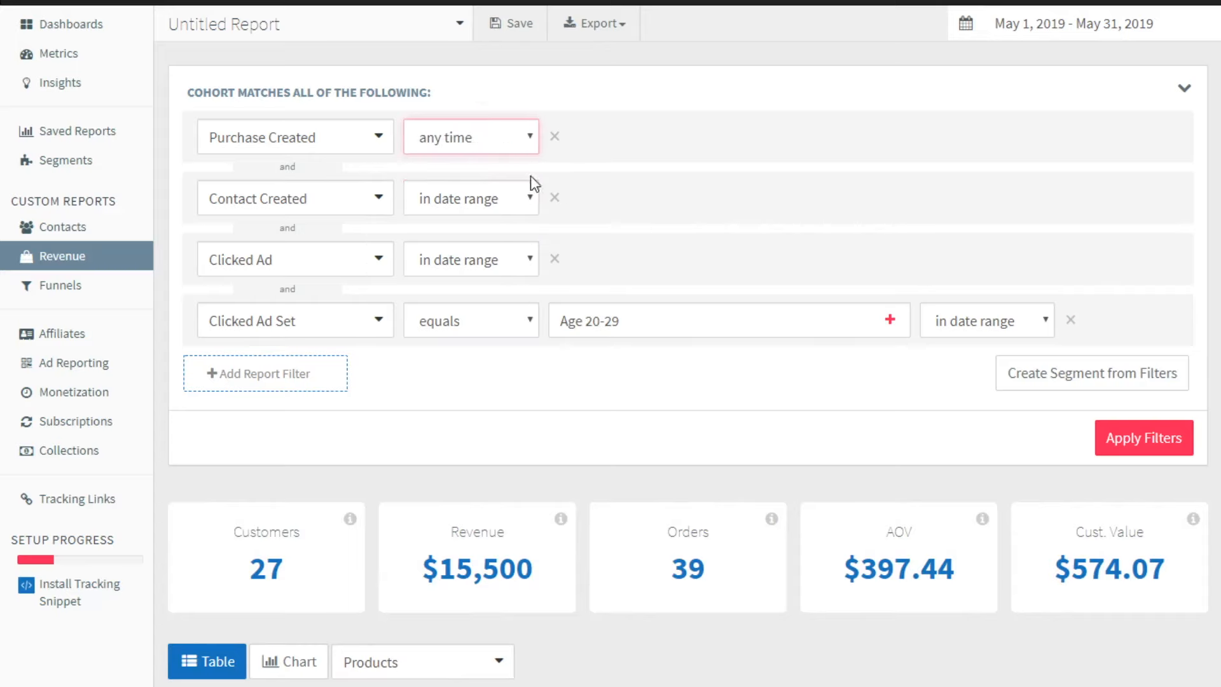
Check the report's current revenue total for comparison and apply the changed filters
{"action": "scroll", "coordinate": [752, 437], "scroll_direction": "down", "scroll_amount": 2}
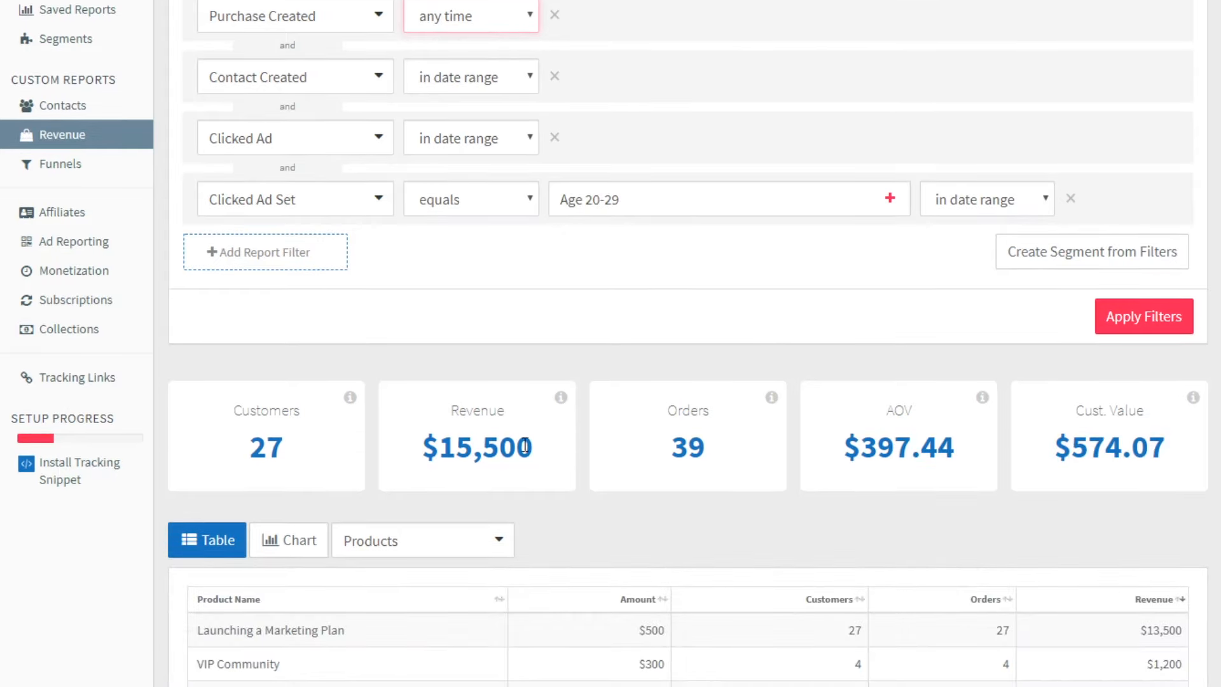
{"action": "scroll", "coordinate": [505, 226], "scroll_direction": "up", "scroll_amount": 2}
{"action": "left_click", "coordinate": [491, 131]}
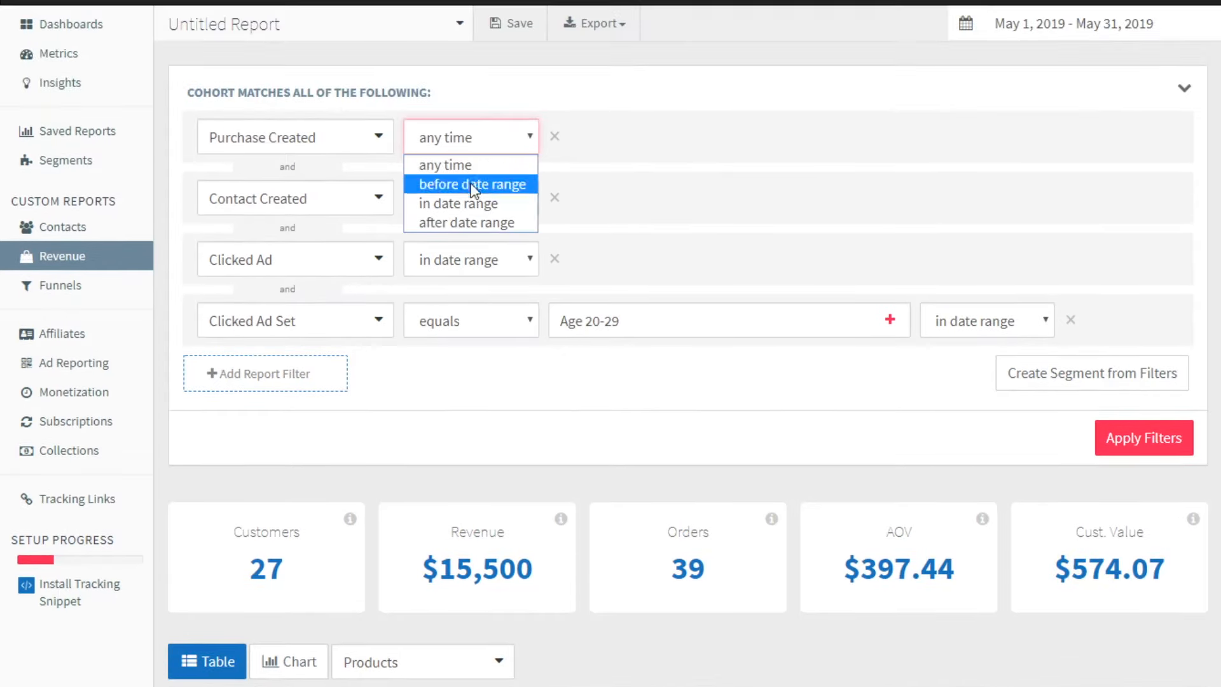
{"action": "left_click", "coordinate": [821, 94]}
{"action": "scroll", "coordinate": [854, 248], "scroll_direction": "down", "scroll_amount": 2}
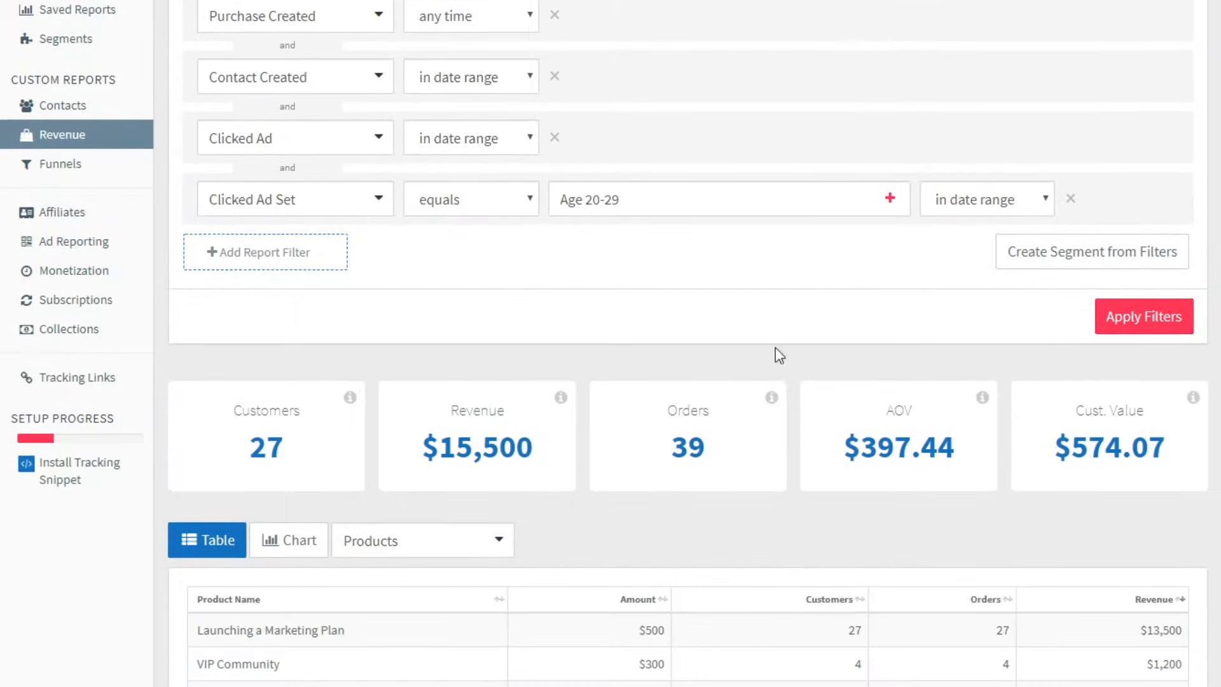
{"action": "left_click_drag", "start_coordinate": [423, 446], "coordinate": [545, 451]}
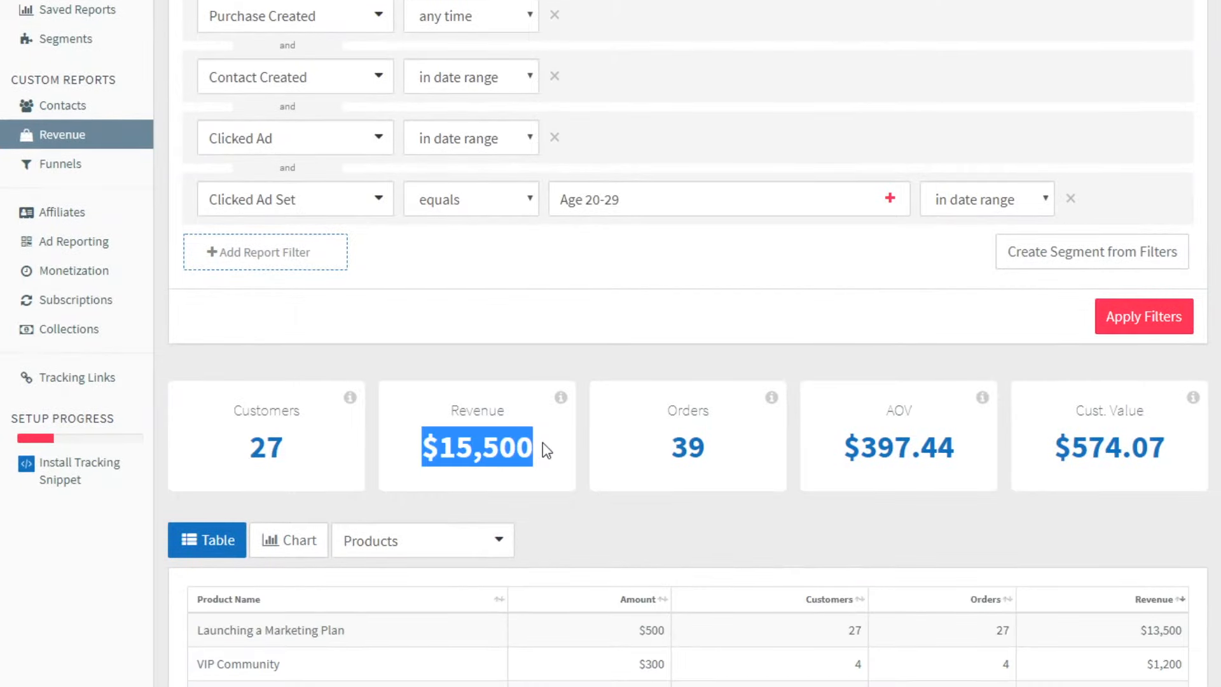
{"action": "left_click_drag", "start_coordinate": [420, 448], "coordinate": [521, 450]}
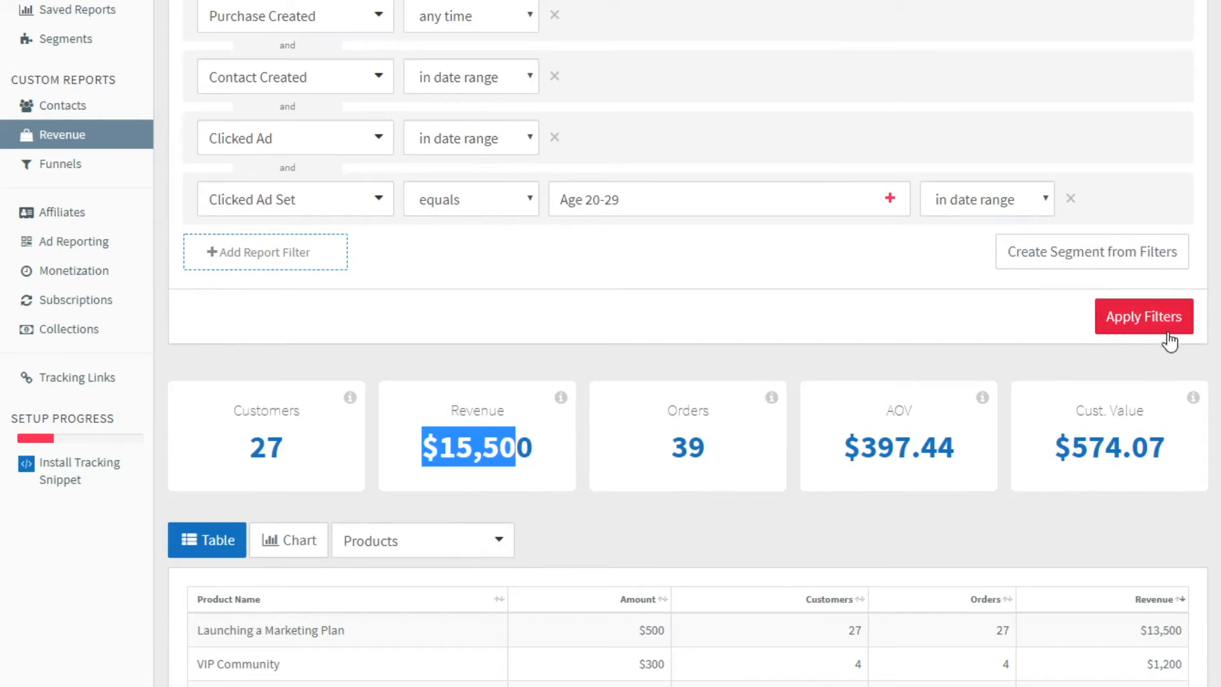
{"action": "left_click", "coordinate": [1142, 321]}
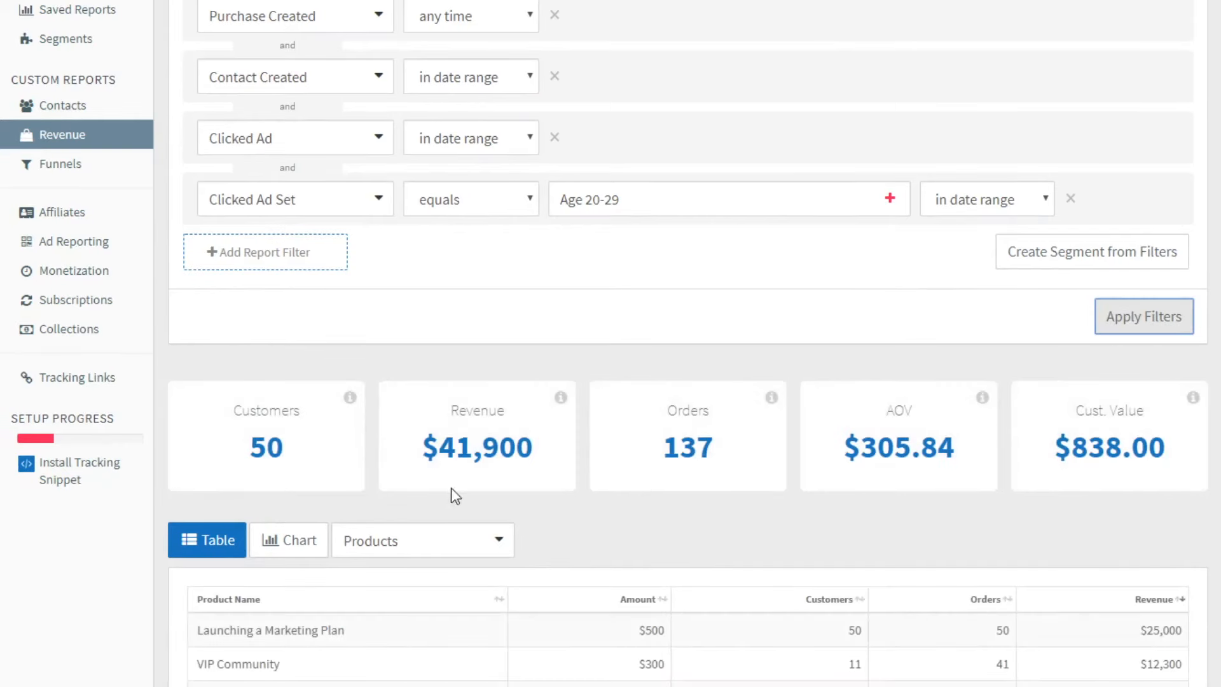
Examine the updated revenue total and the customers and orders of VIP Community in the products table
{"action": "left_click_drag", "start_coordinate": [417, 453], "coordinate": [541, 454]}
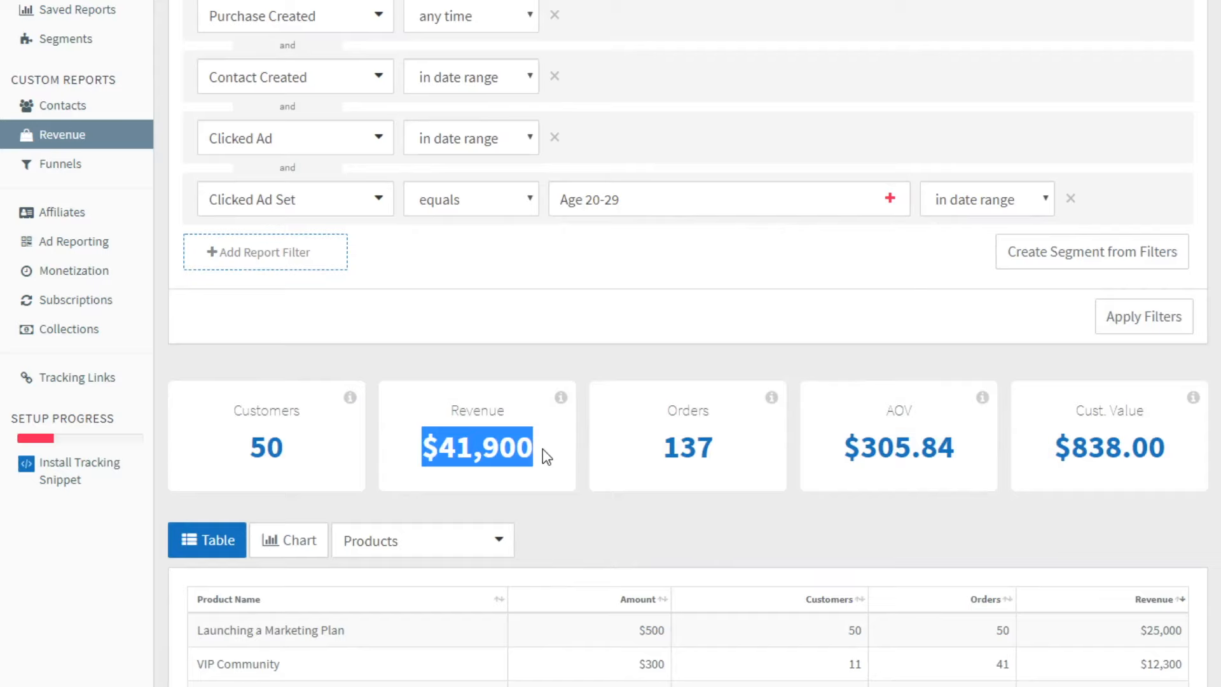
{"action": "scroll", "coordinate": [585, 564], "scroll_direction": "up", "scroll_amount": 2}
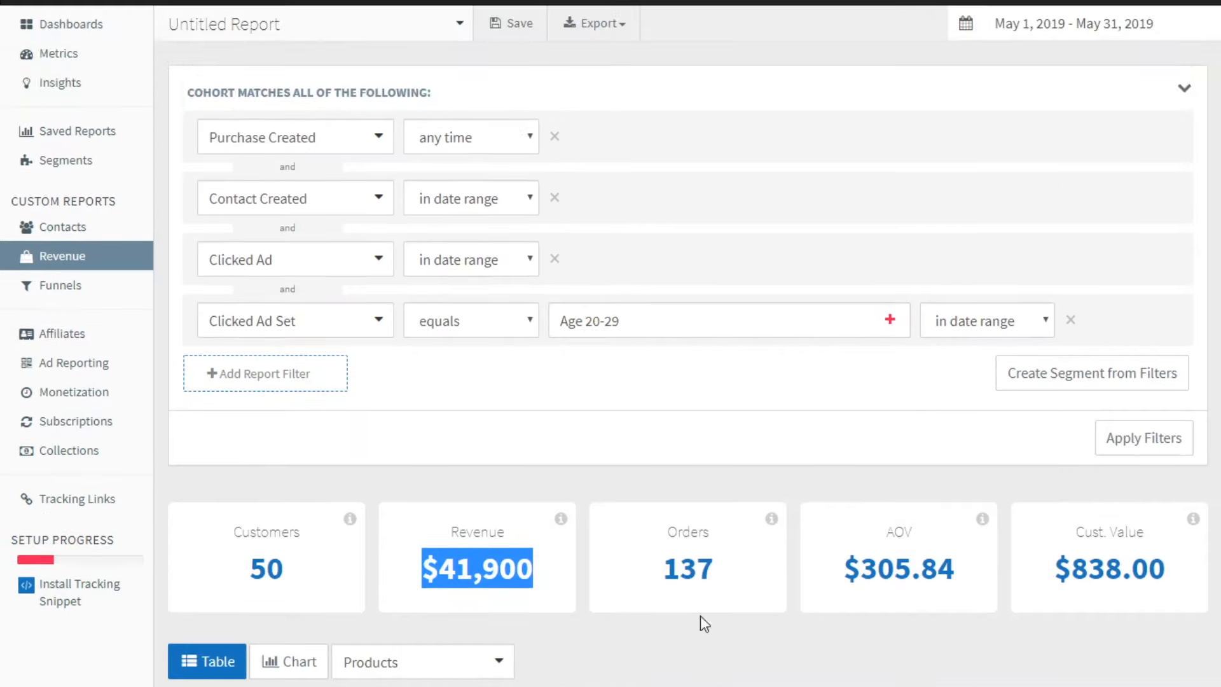
{"action": "scroll", "coordinate": [851, 684], "scroll_direction": "down", "scroll_amount": 2}
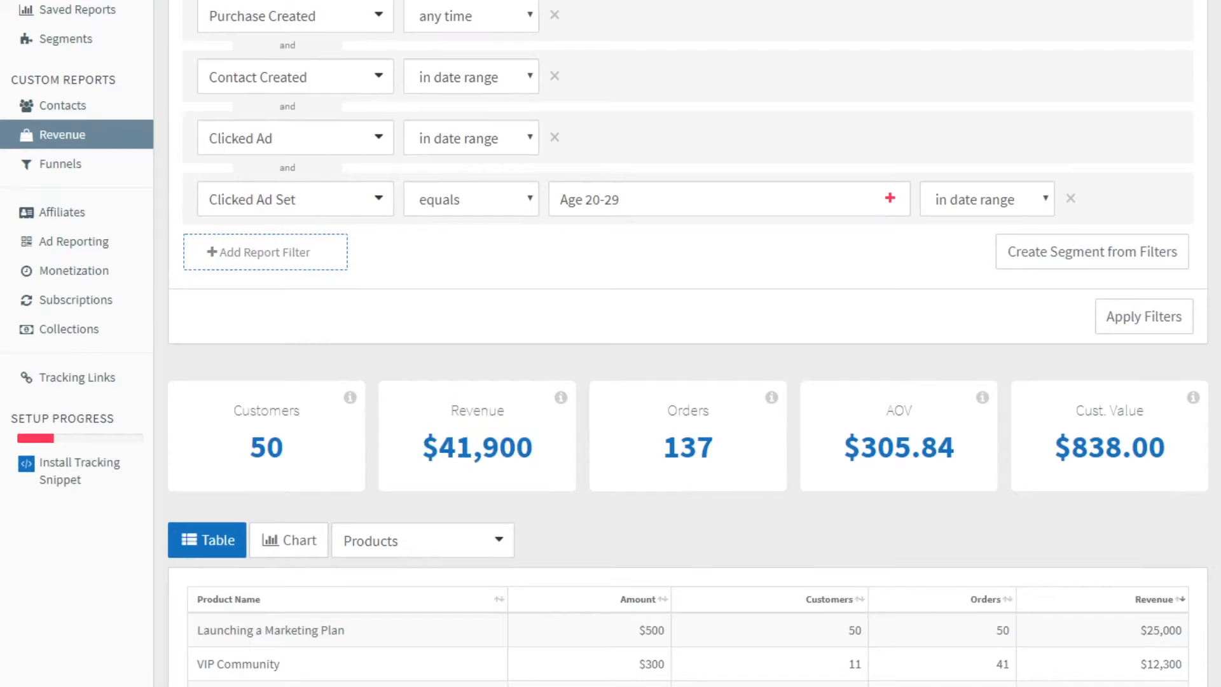
{"action": "left_click_drag", "start_coordinate": [280, 663], "coordinate": [198, 663]}
{"action": "left_click_drag", "start_coordinate": [844, 668], "coordinate": [872, 675]}
{"action": "left_click_drag", "start_coordinate": [992, 668], "coordinate": [1017, 673]}
{"action": "scroll", "coordinate": [1046, 644], "scroll_direction": "up", "scroll_amount": 3}
{"action": "scroll", "coordinate": [688, 360], "scroll_direction": "down", "scroll_amount": 2}
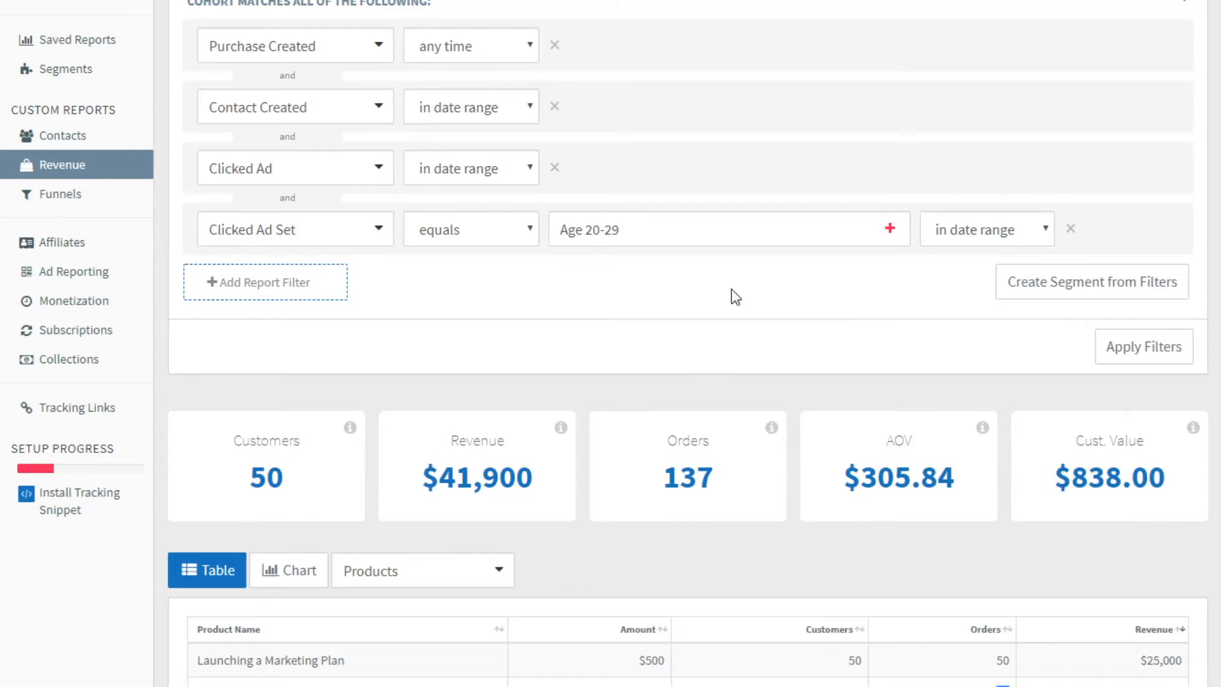
{"action": "scroll", "coordinate": [717, 409], "scroll_direction": "down", "scroll_amount": 2}
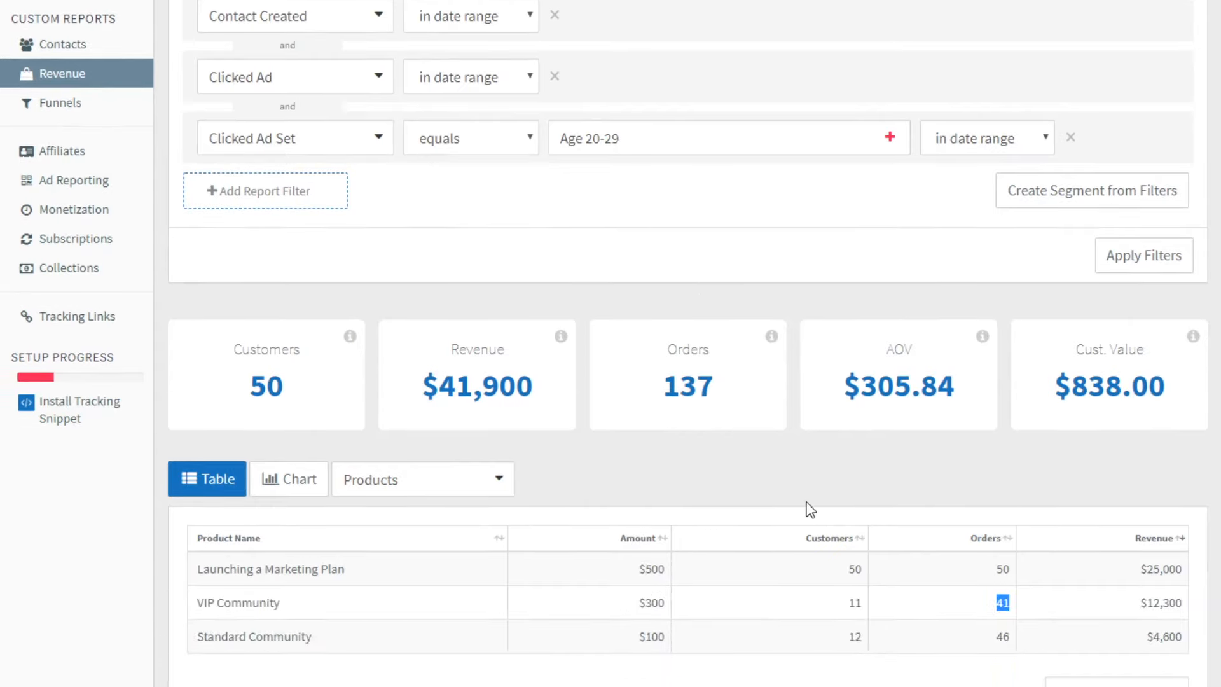
{"action": "scroll", "coordinate": [809, 308], "scroll_direction": "up", "scroll_amount": 2}
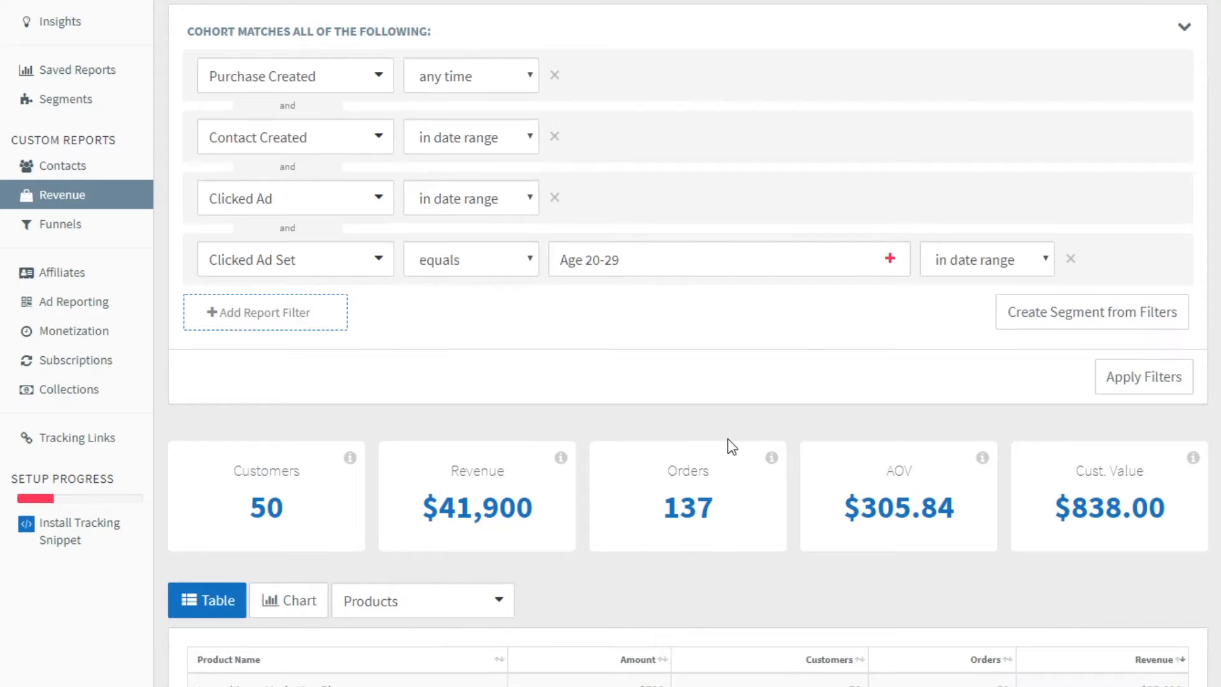
{"action": "scroll", "coordinate": [726, 392], "scroll_direction": "up", "scroll_amount": 2}
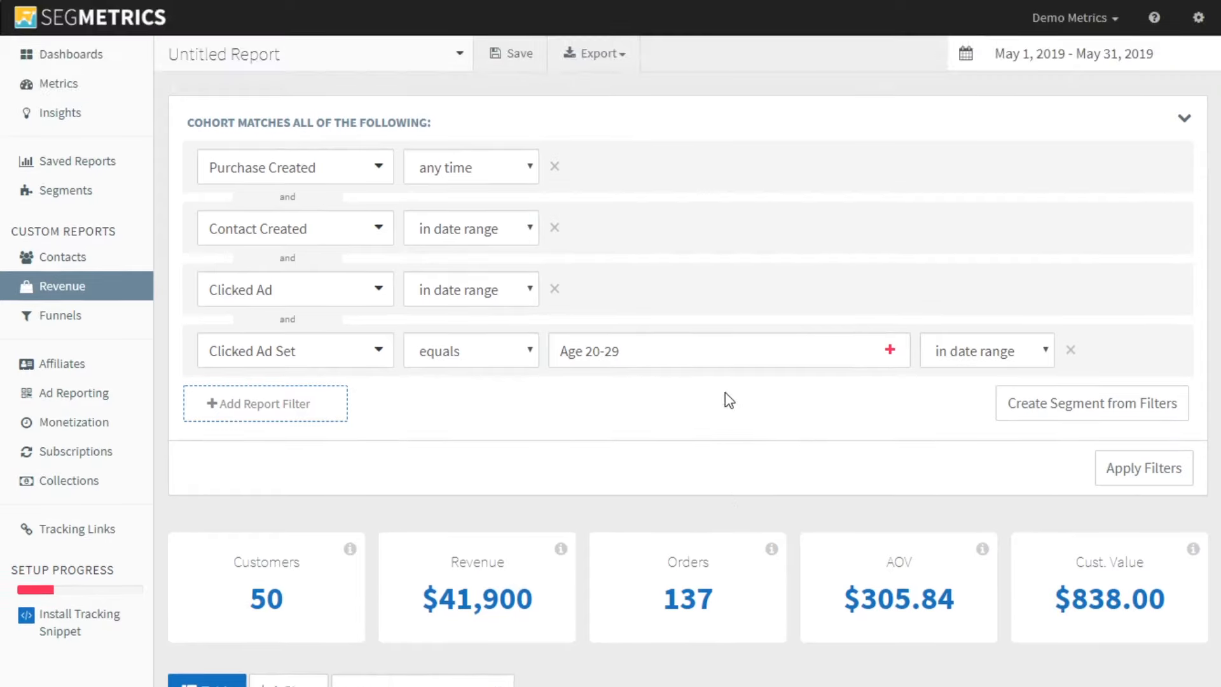